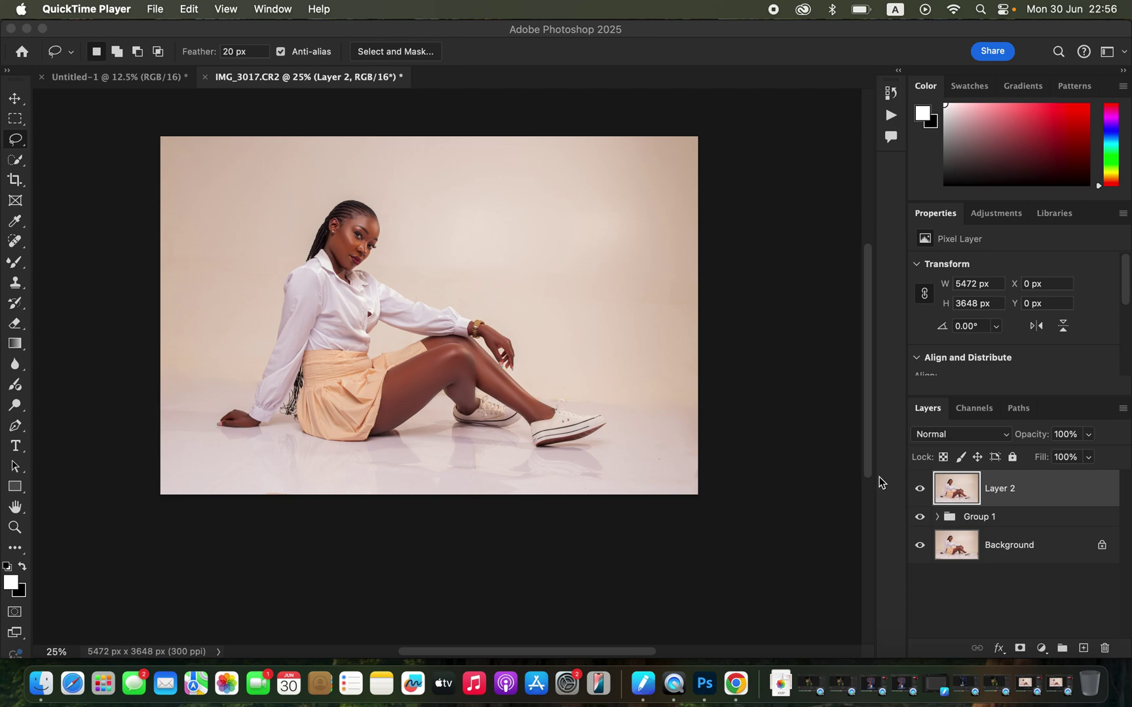
Step: Select the seated woman with Select > Subject and add an empty Layer 3 above Layer 2
click(501, 34)
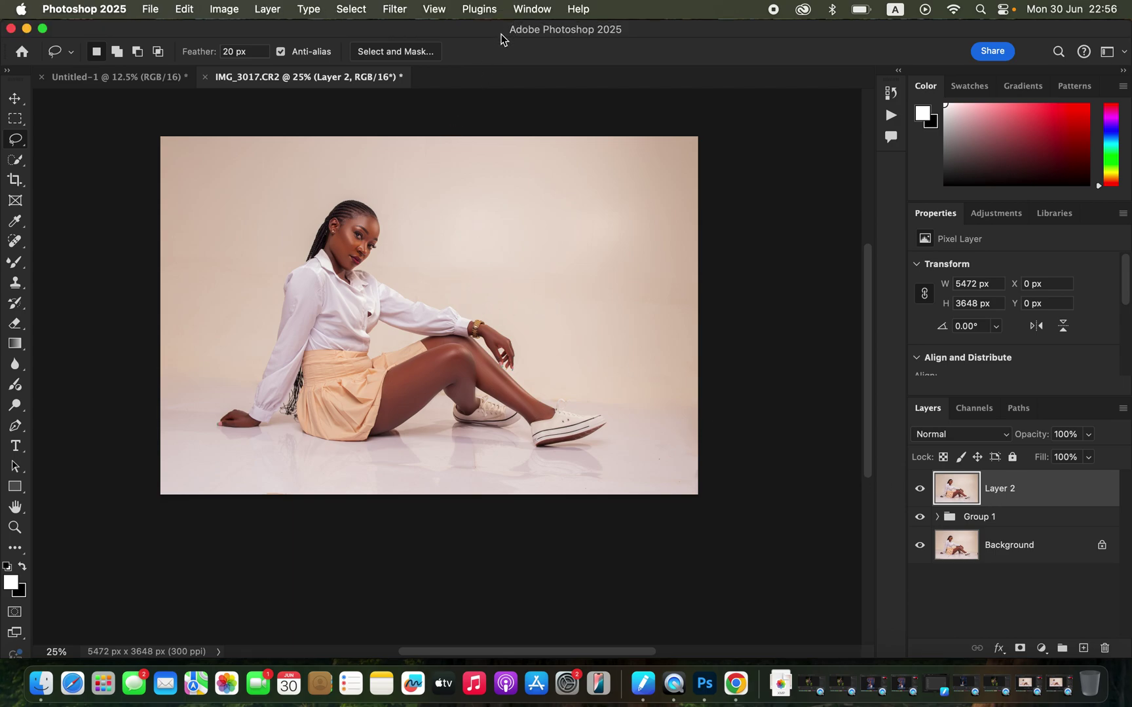
click(354, 10)
click(376, 192)
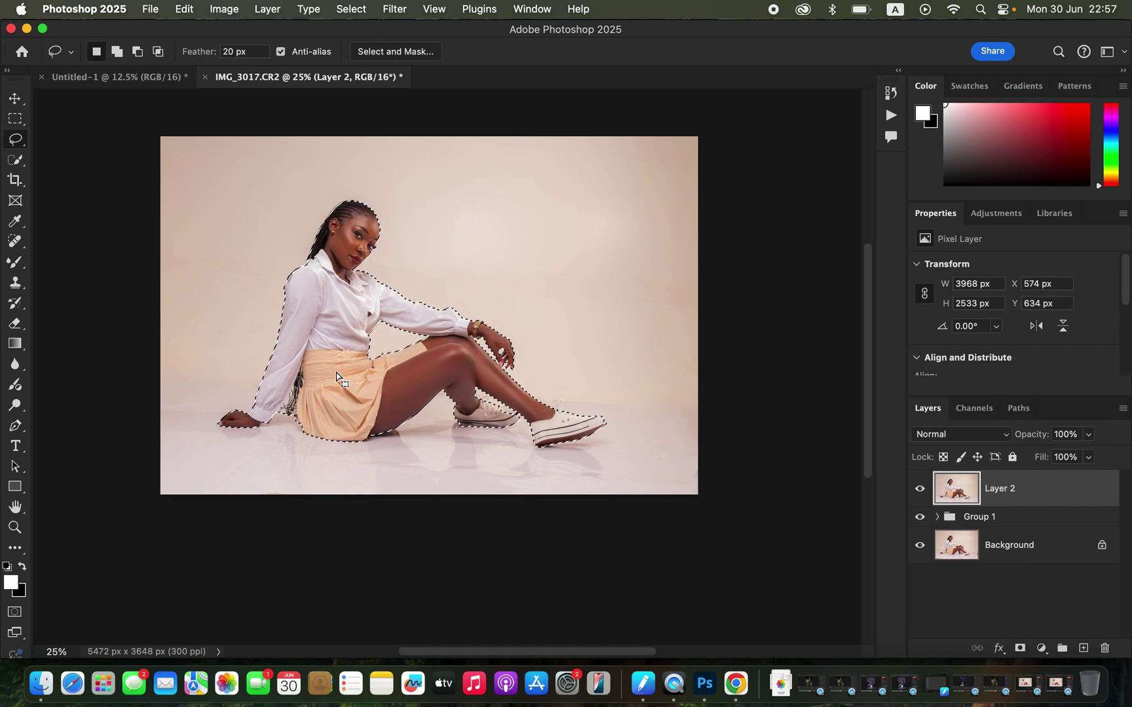
click(1082, 649)
Step: Set Layer 3's blend mode to Color
click(982, 434)
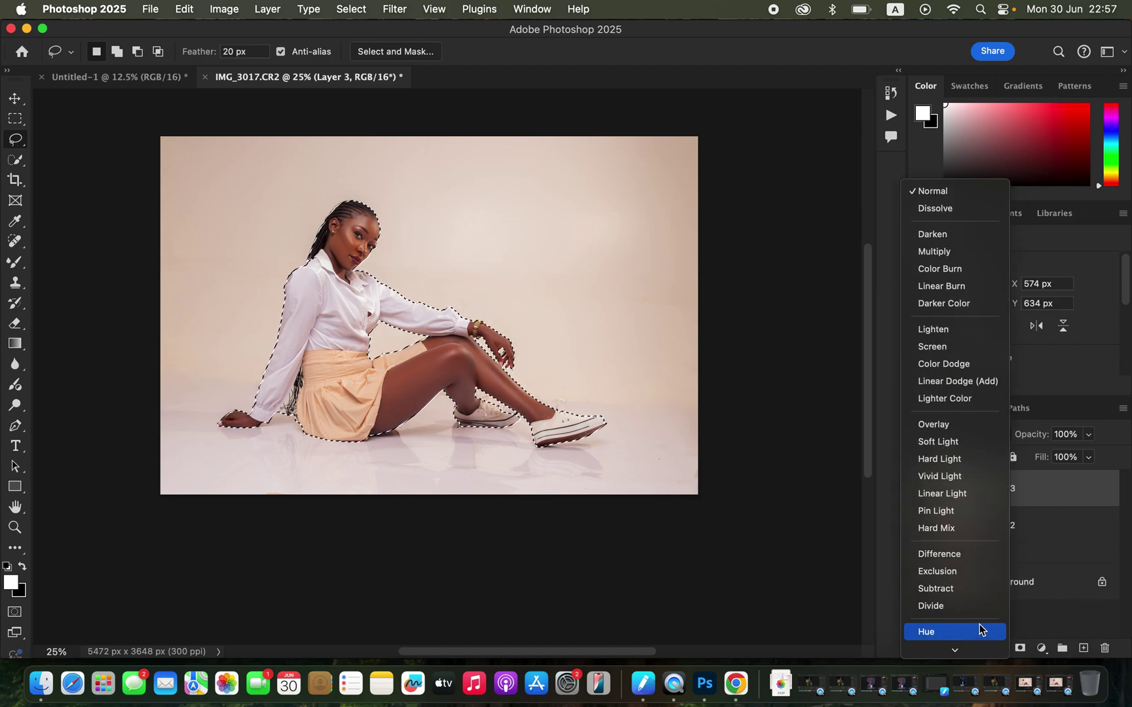
scroll(978, 622, down, 2)
click(972, 634)
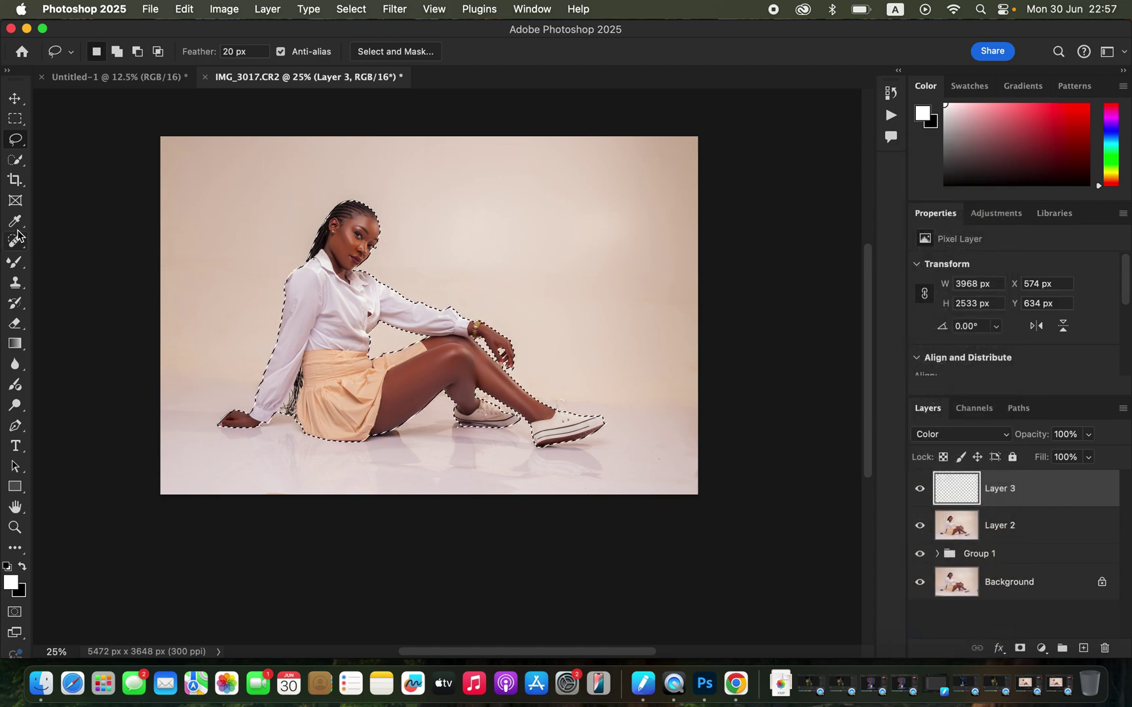
Step: Pick the Brush Tool with the Soft Round preset at 0% hardness
drag(16, 263, 69, 259)
click(114, 56)
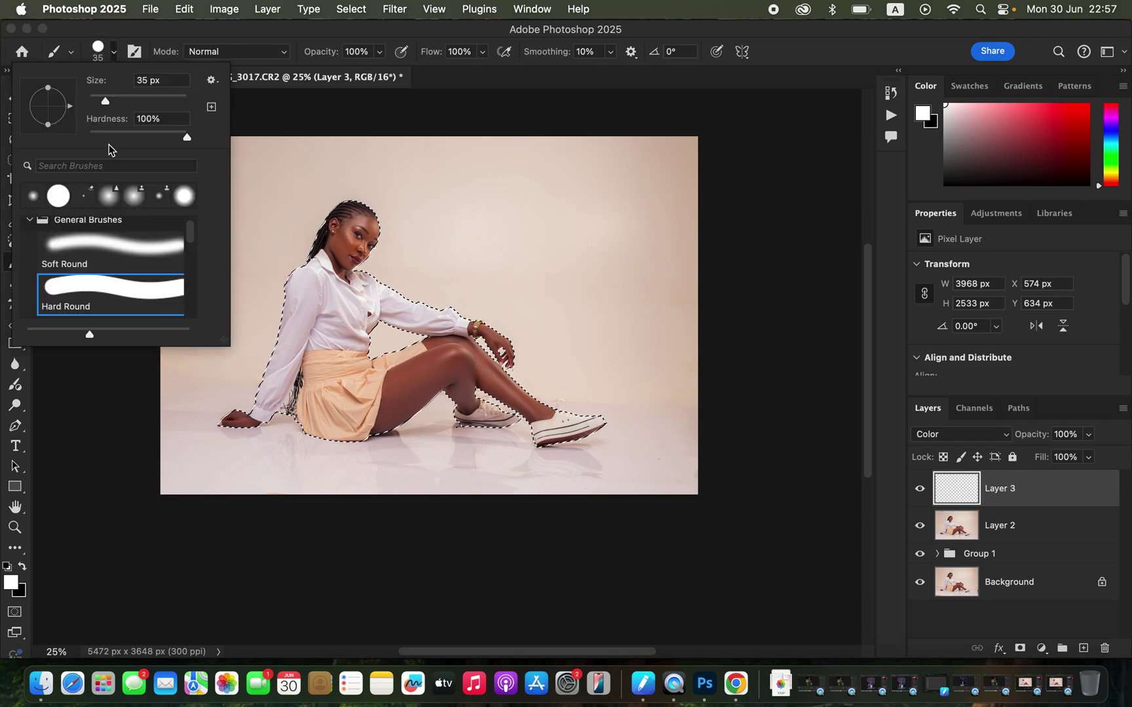
click(99, 248)
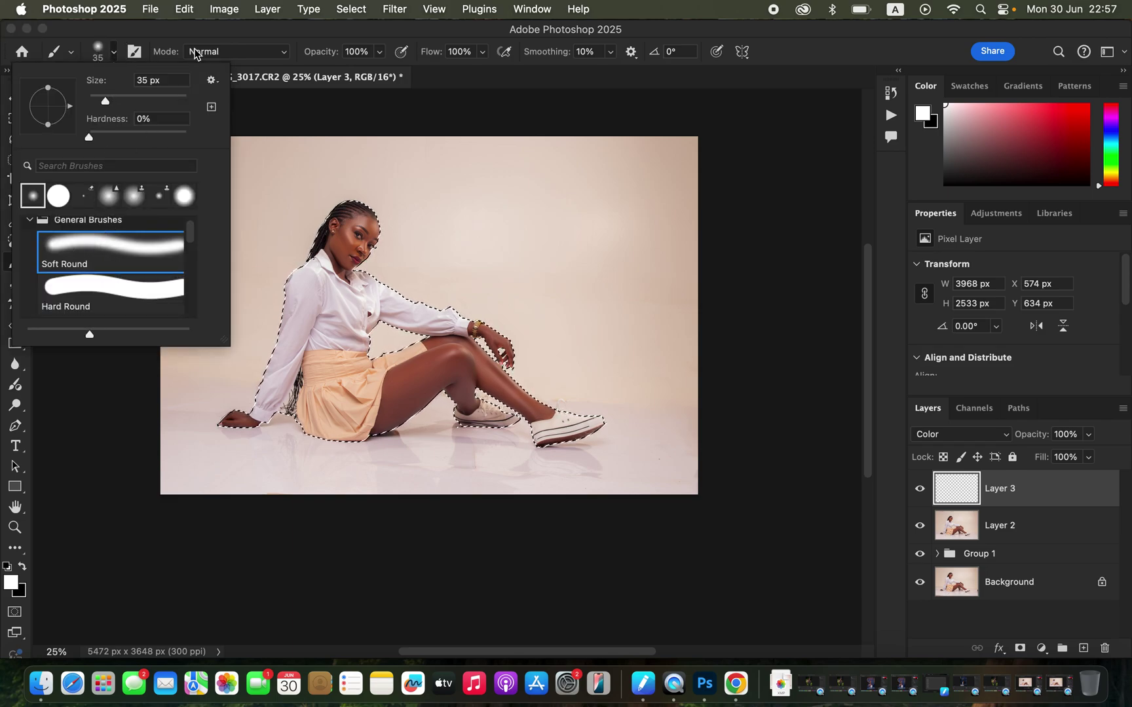
click(196, 30)
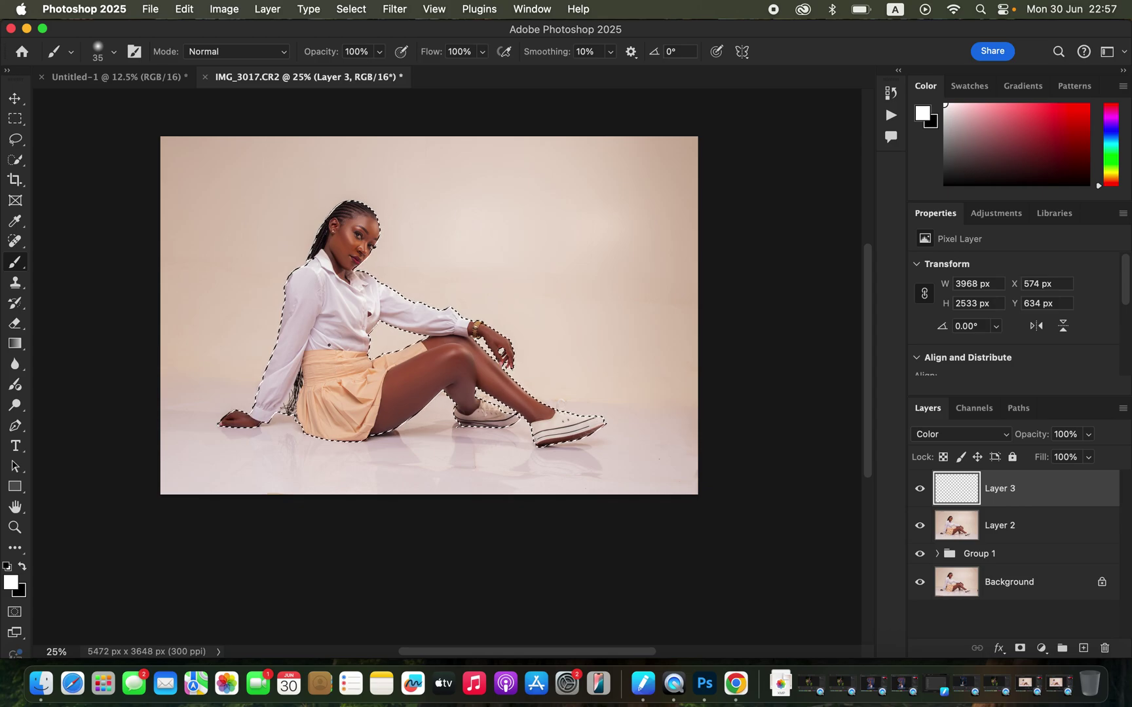
Step: Zoom in on the face and sample the cheek's brown skin tone as the painting colour
key(super+plus)
key(super+plus)
key(super+plus)
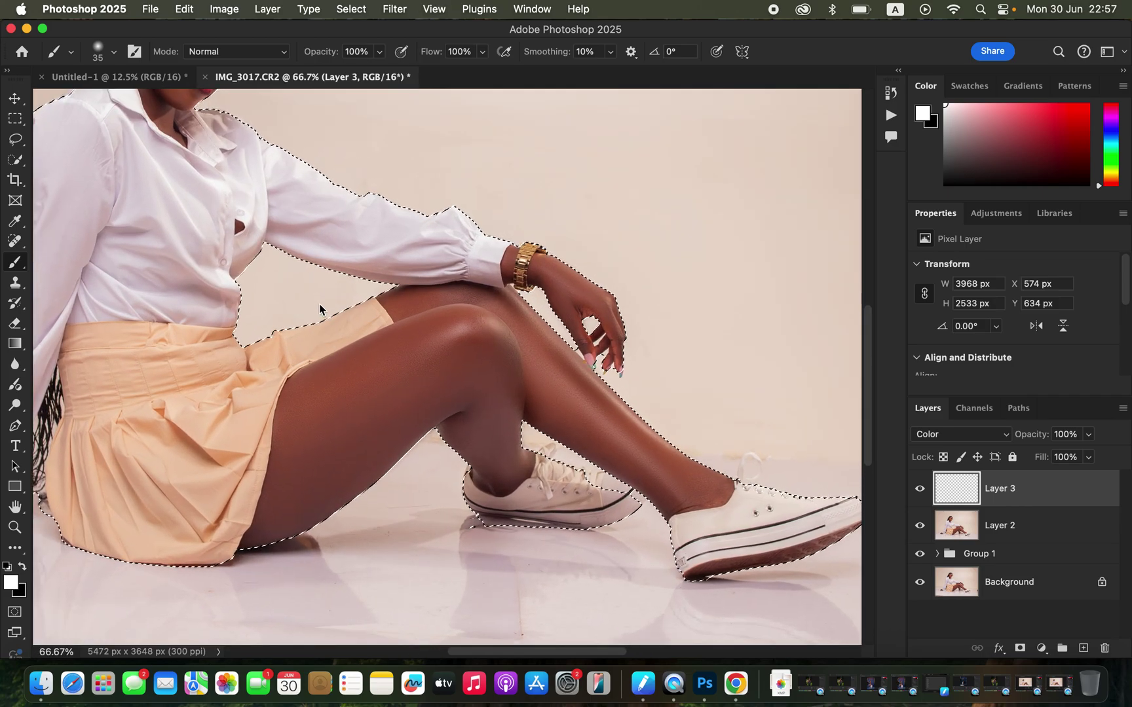
drag(298, 285, 437, 341)
scroll(438, 341, up, 5)
scroll(438, 341, left, 3)
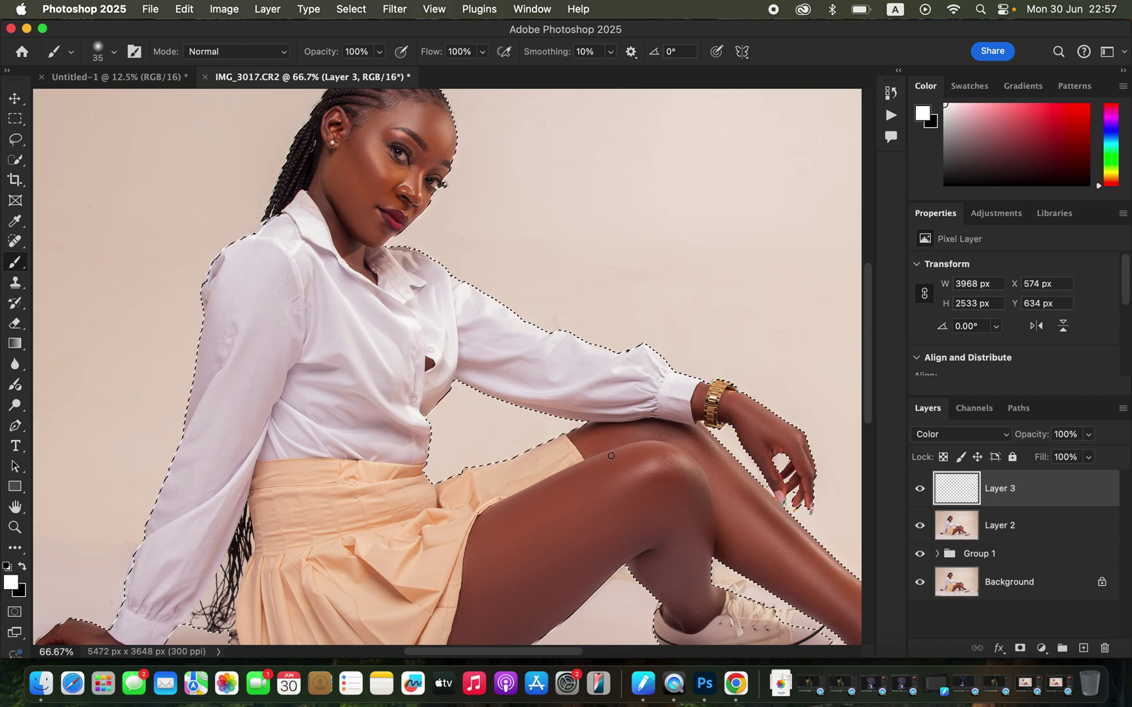
drag(377, 282, 427, 369)
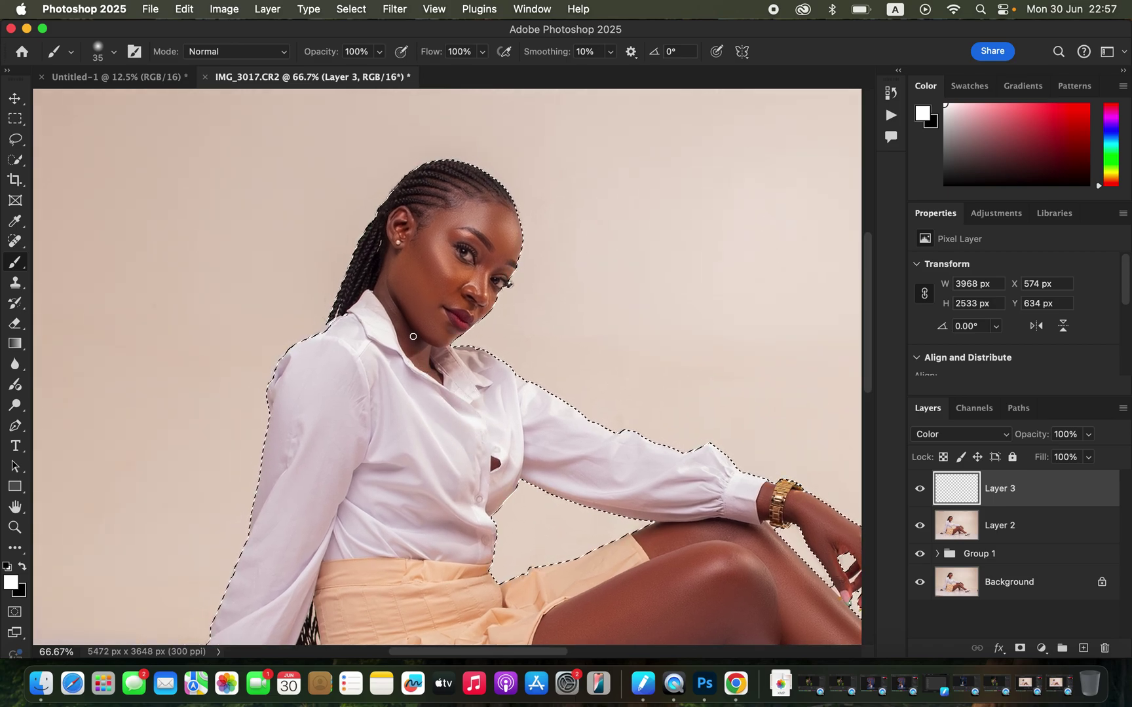
alt+click(416, 267)
alt+click(418, 261)
alt+click(417, 261)
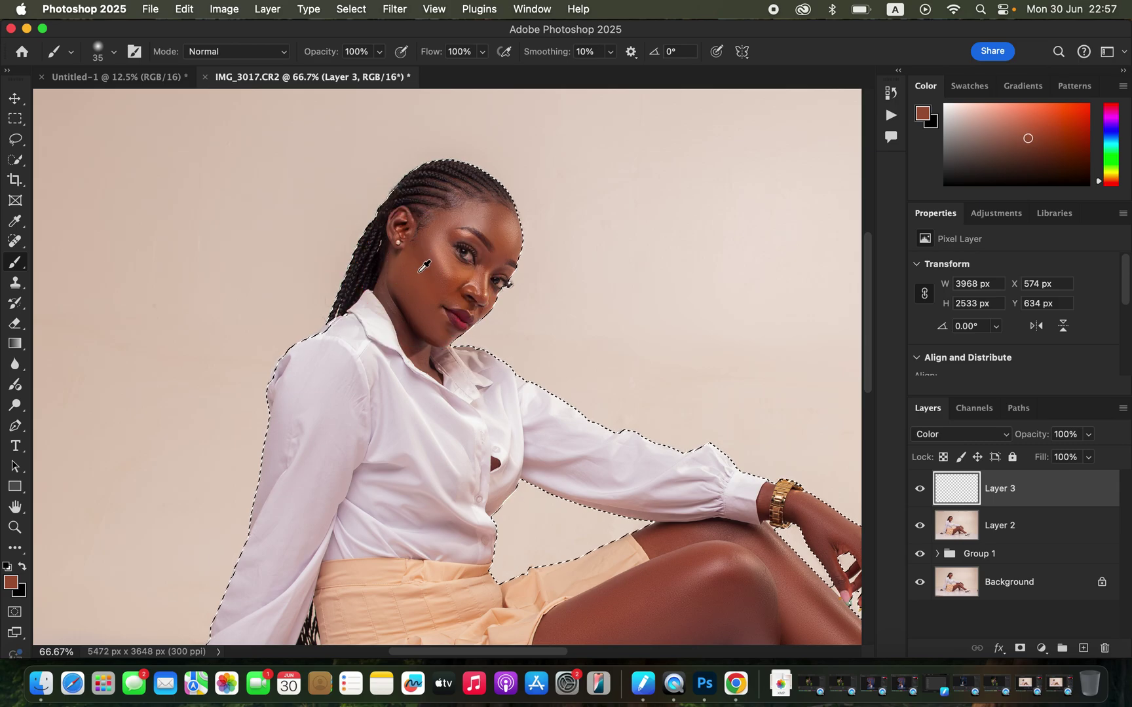
alt+click(422, 265)
alt+click(421, 265)
Step: Resize the brush with the bracket keys to about 80 px to suit the face
key(bracketright)
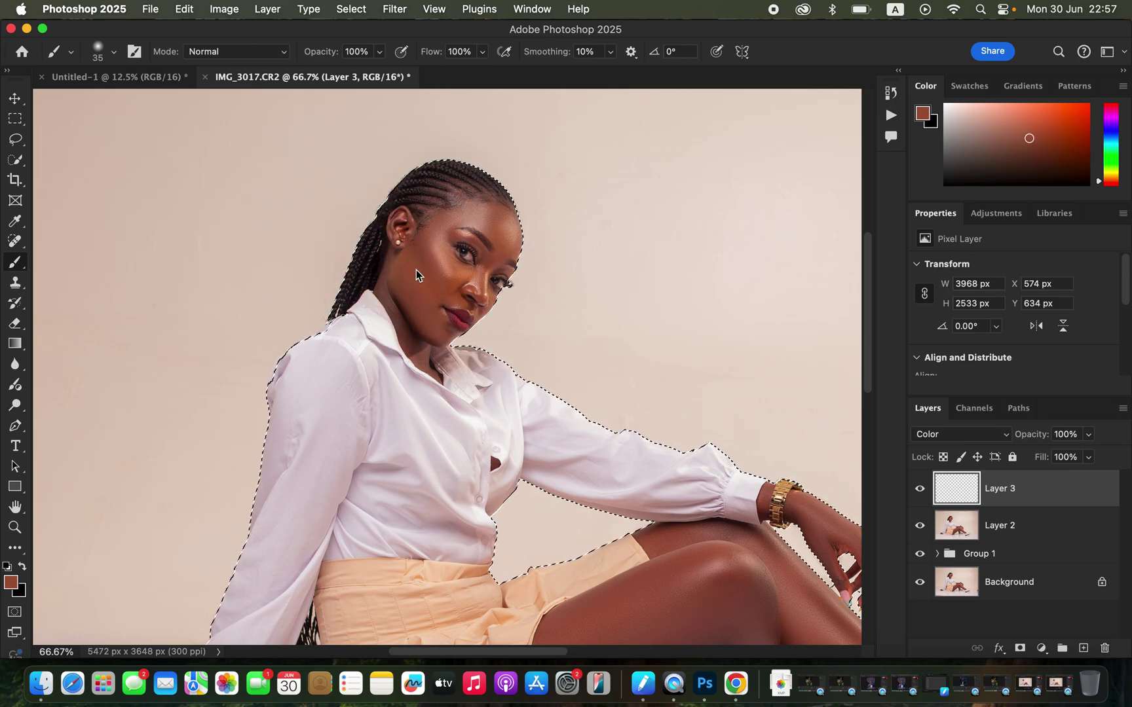
key(bracketright)
key(bracketright)
key(bracketright)
key(bracketright)
key(bracketright)
key(bracketright)
key(bracketright)
key(bracketright)
key(bracketright)
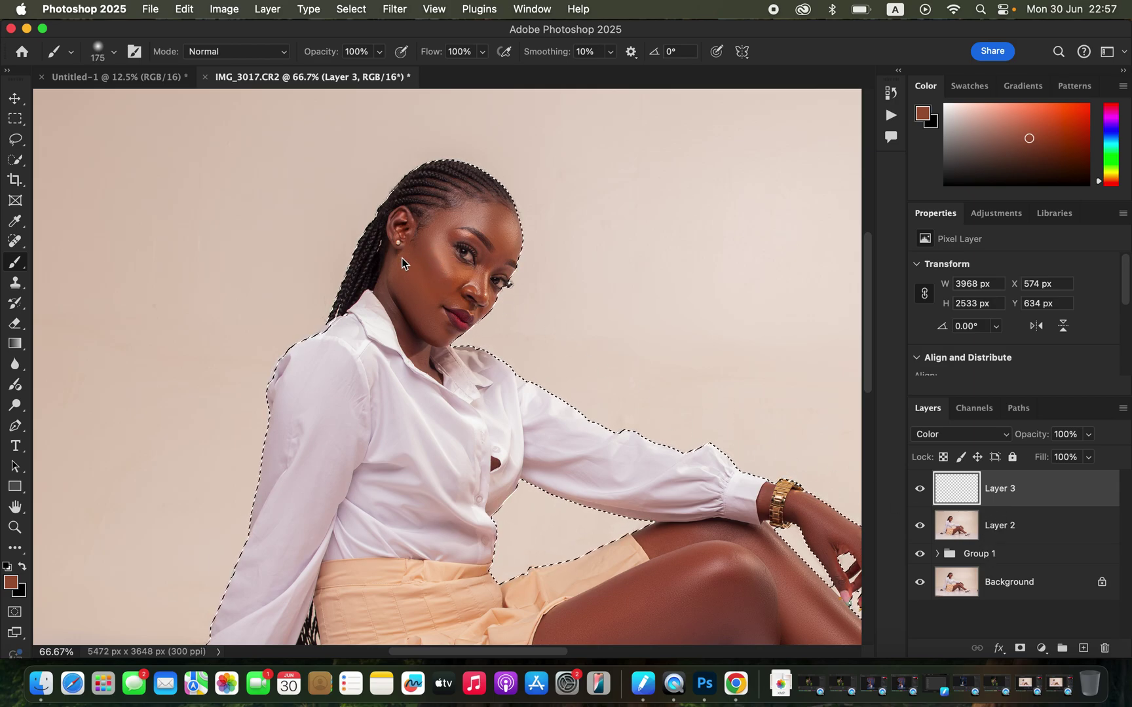
key(bracketleft)
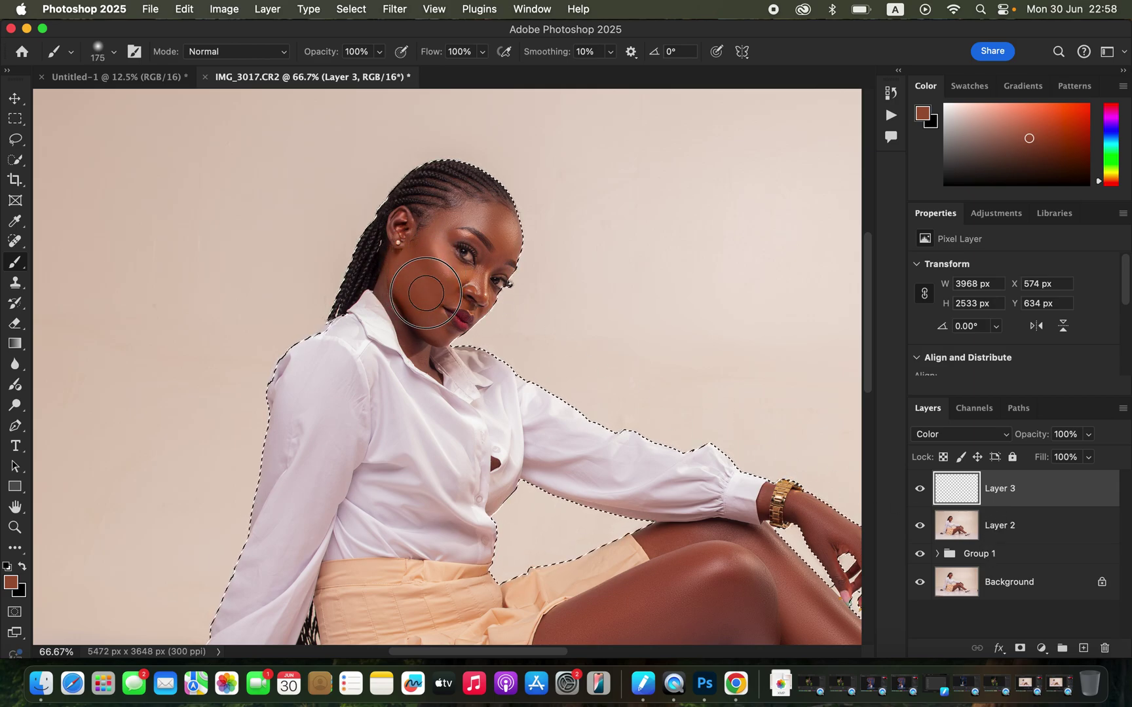
key(bracketleft)
key(bracketleft)
key(bracketleft)
key(bracketleft)
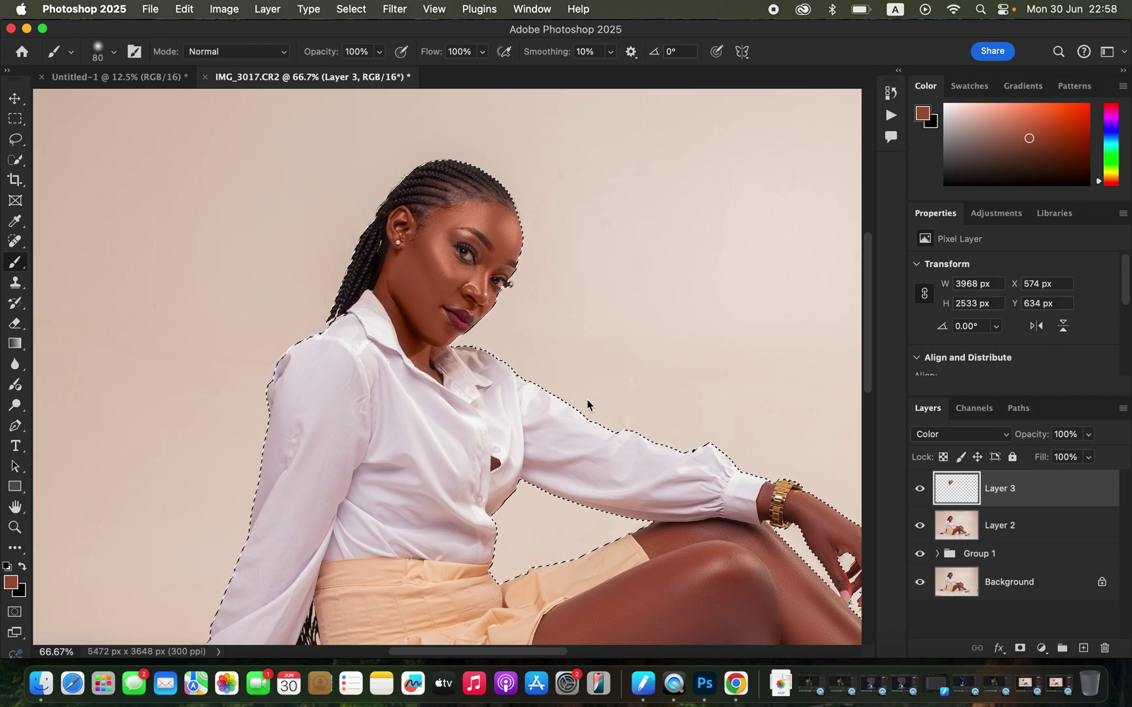
Step: Paint the sampled skin tone over the upper thigh with a larger brush
scroll(572, 409, down, 10)
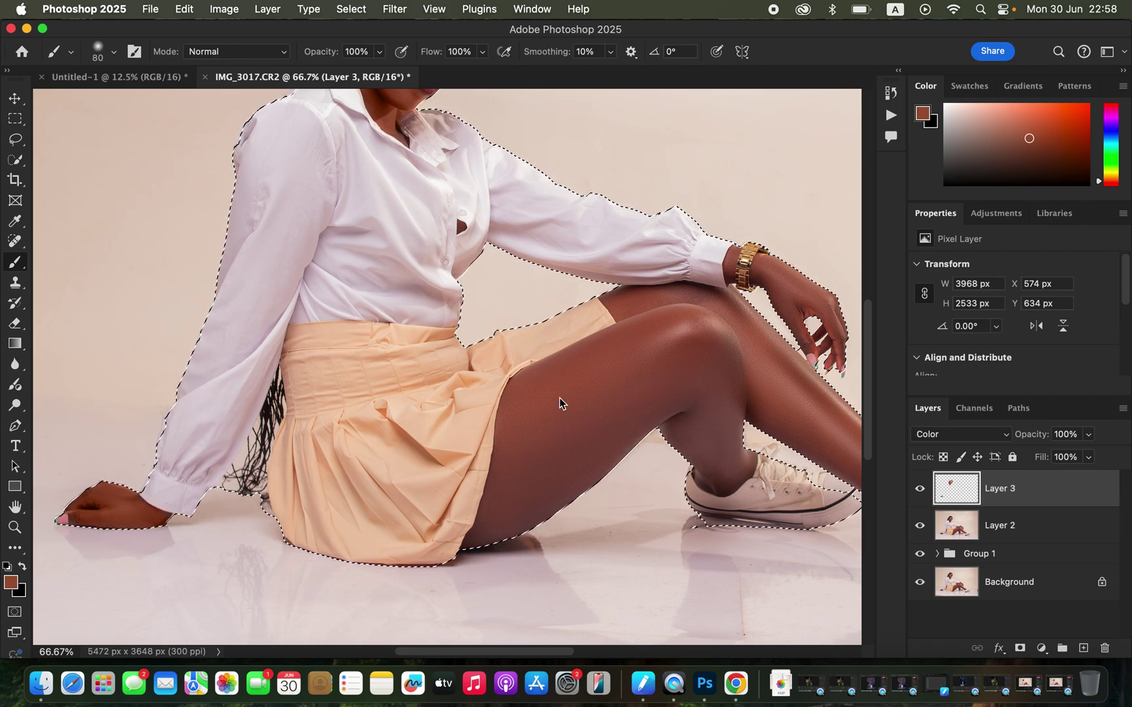
key(bracketright)
key(bracketright)
key(bracketright)
key(bracketright)
mouse_move(558, 401)
mouse_down()
mouse_move(526, 405)
mouse_move(500, 514)
mouse_move(482, 533)
mouse_move(593, 448)
mouse_move(613, 393)
mouse_move(567, 392)
mouse_move(571, 378)
mouse_move(676, 326)
mouse_move(688, 320)
mouse_move(712, 344)
mouse_move(647, 398)
mouse_move(675, 399)
mouse_move(669, 415)
mouse_move(685, 417)
mouse_move(721, 361)
mouse_move(725, 427)
mouse_move(720, 358)
mouse_move(698, 330)
mouse_move(638, 310)
mouse_move(725, 330)
mouse_move(716, 314)
mouse_move(772, 360)
mouse_move(744, 335)
mouse_move(688, 373)
mouse_move(632, 358)
mouse_move(654, 333)
mouse_move(628, 306)
mouse_move(650, 316)
mouse_move(664, 386)
mouse_up()
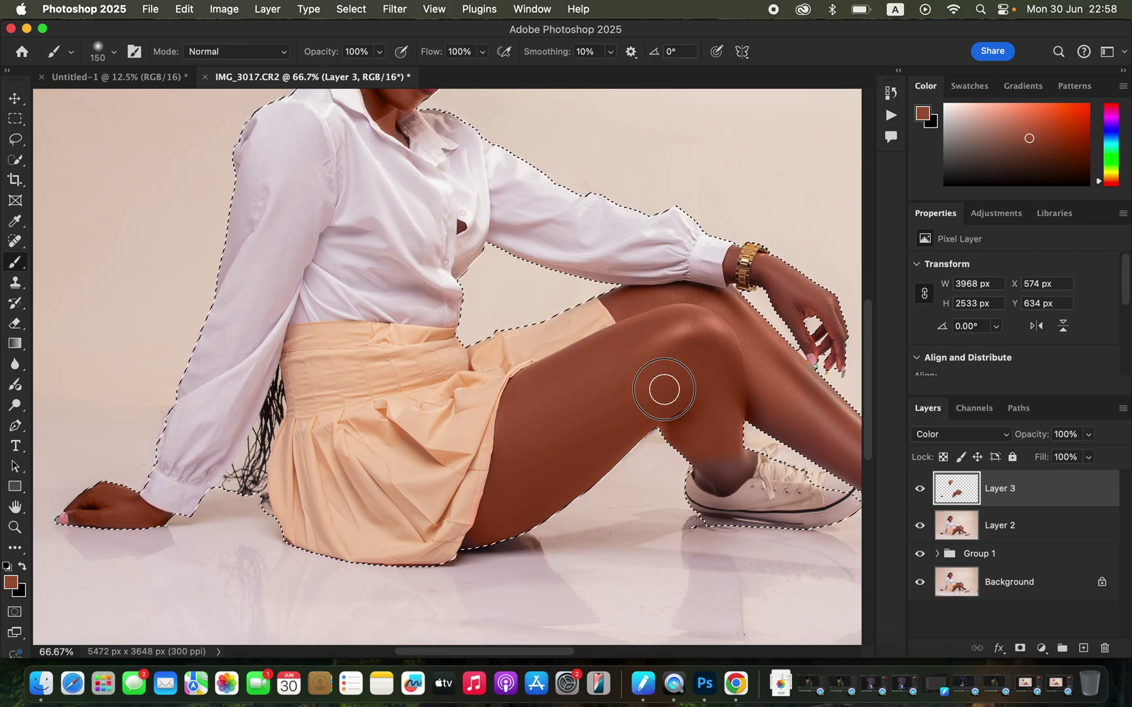
Step: Paint the tone over the knee, shin, ankle and lower leg above the left shoe
scroll(723, 384, right, 5)
scroll(723, 384, down, 2)
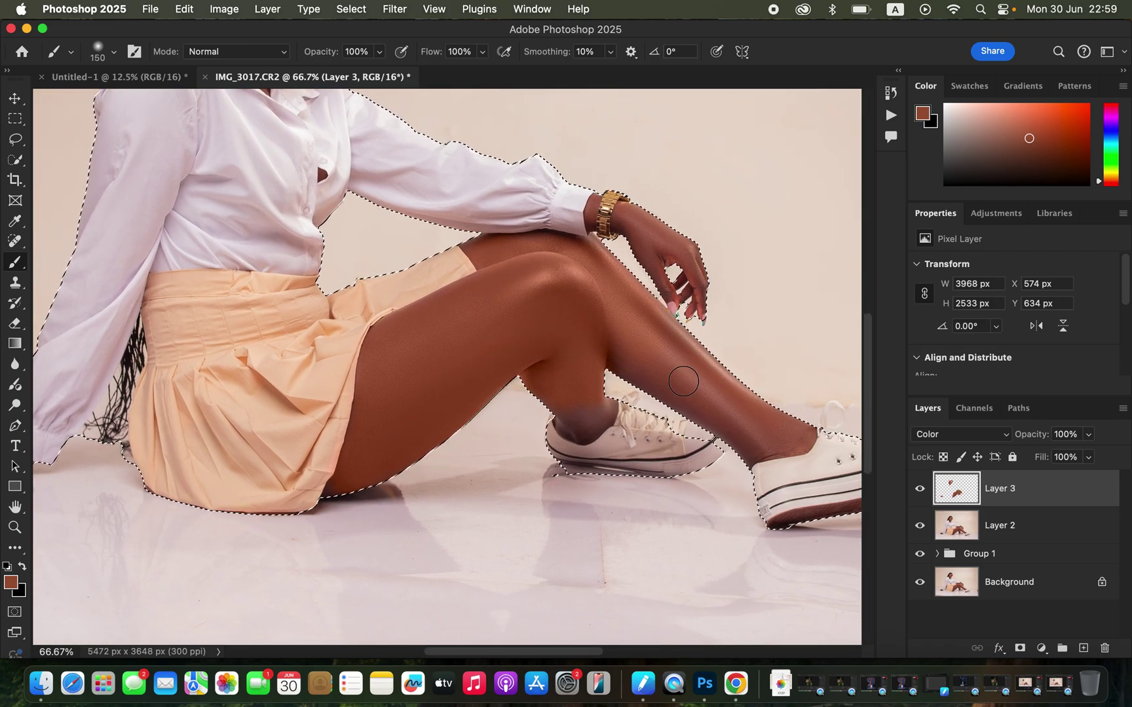
key(bracketleft)
key(bracketleft)
key(bracketleft)
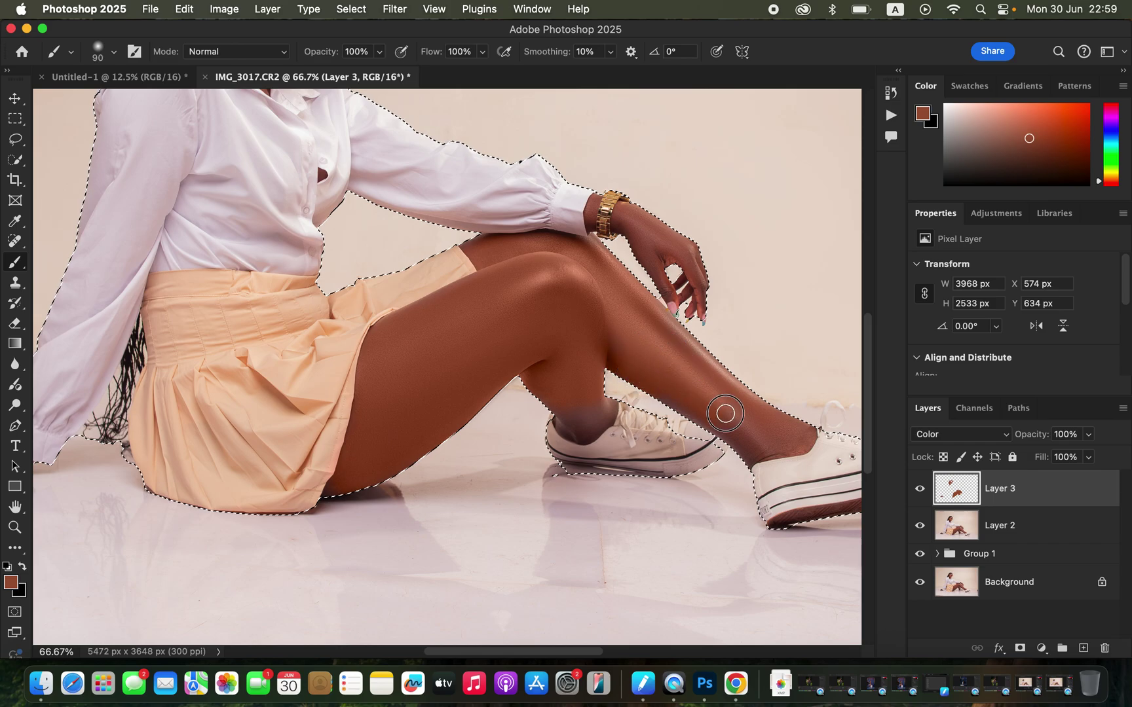
mouse_move(647, 322)
mouse_down()
mouse_move(649, 377)
mouse_move(732, 422)
mouse_up()
mouse_move(691, 356)
mouse_down()
mouse_move(609, 273)
mouse_move(609, 293)
mouse_up()
mouse_move(736, 441)
mouse_down()
mouse_move(711, 421)
mouse_move(775, 444)
mouse_up()
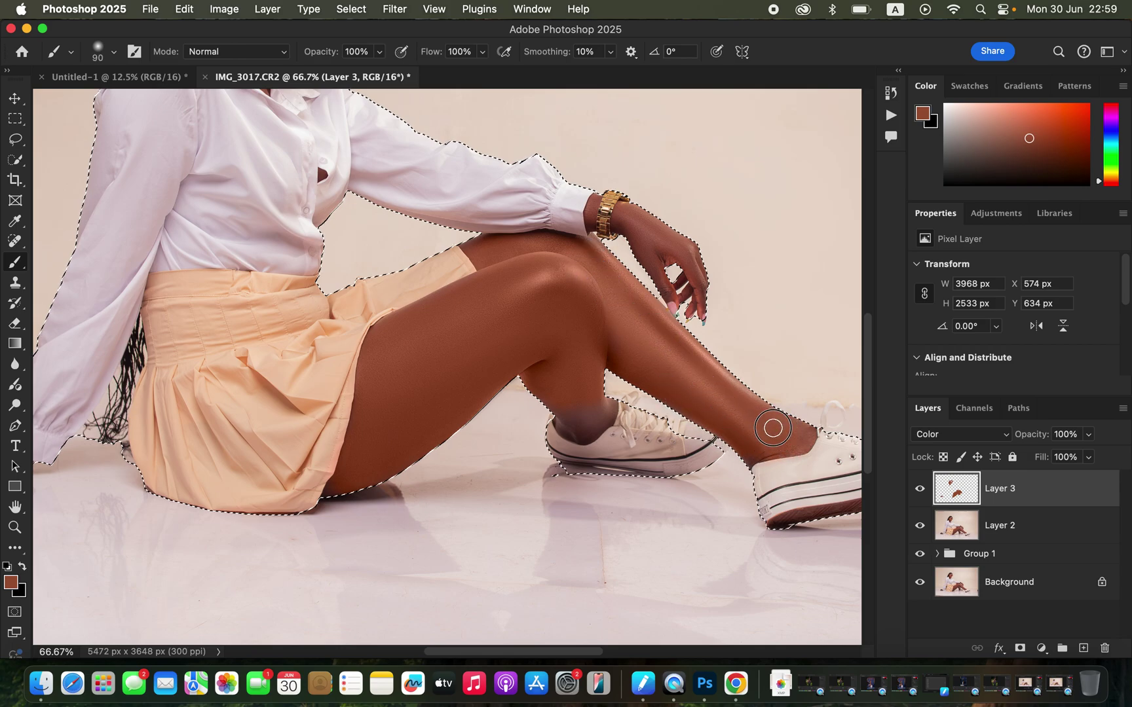
mouse_move(795, 437)
mouse_down()
mouse_move(720, 392)
mouse_move(558, 399)
mouse_move(580, 429)
mouse_move(596, 399)
mouse_move(605, 407)
mouse_move(579, 417)
mouse_move(601, 410)
mouse_move(581, 424)
mouse_up()
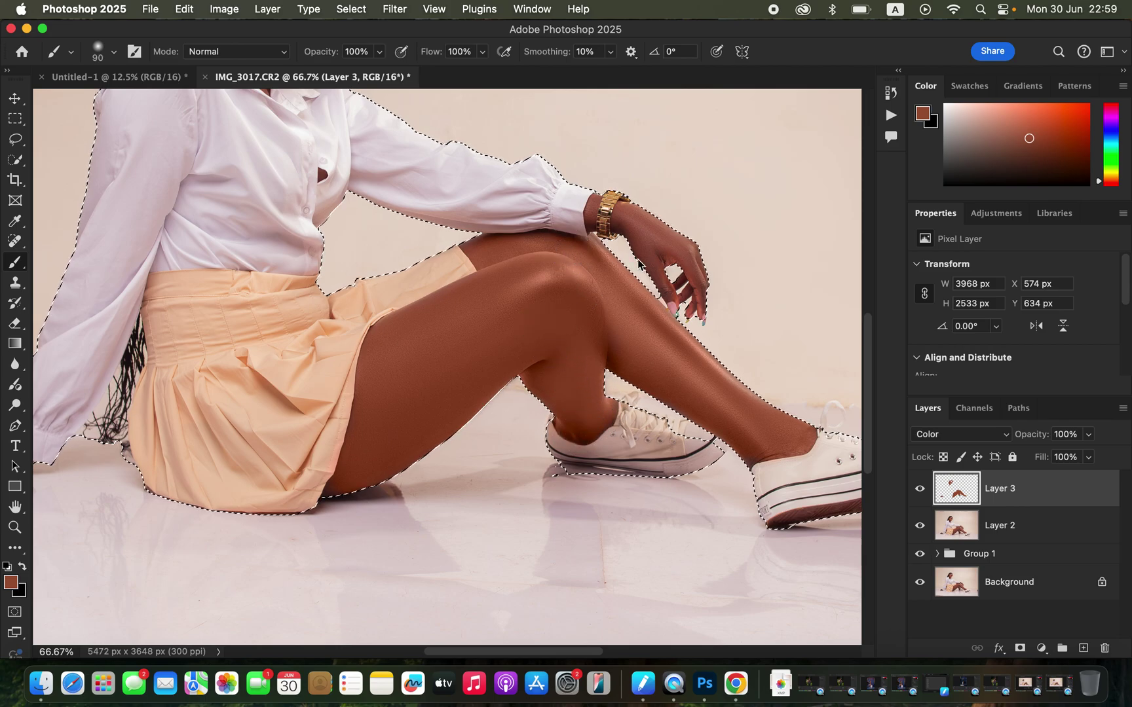
Step: Zoom closer on the legs with a smaller brush for finer areas, then zoom back out
key(super+plus)
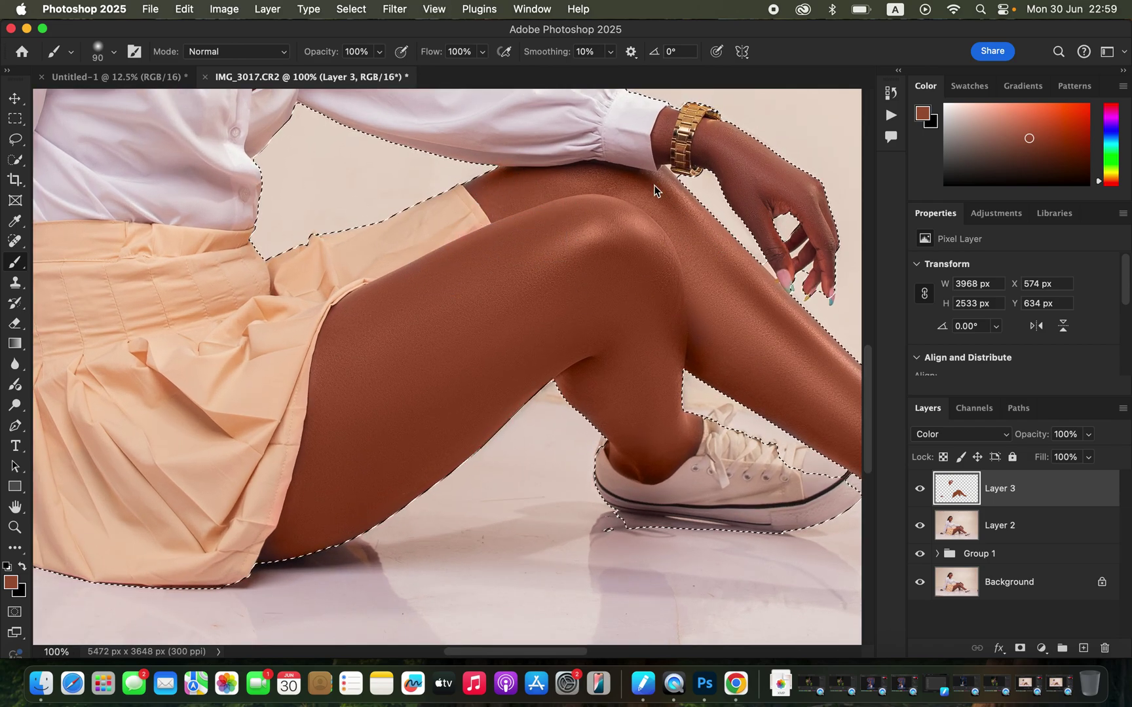
scroll(712, 215, right, 5)
scroll(642, 268, right, 2)
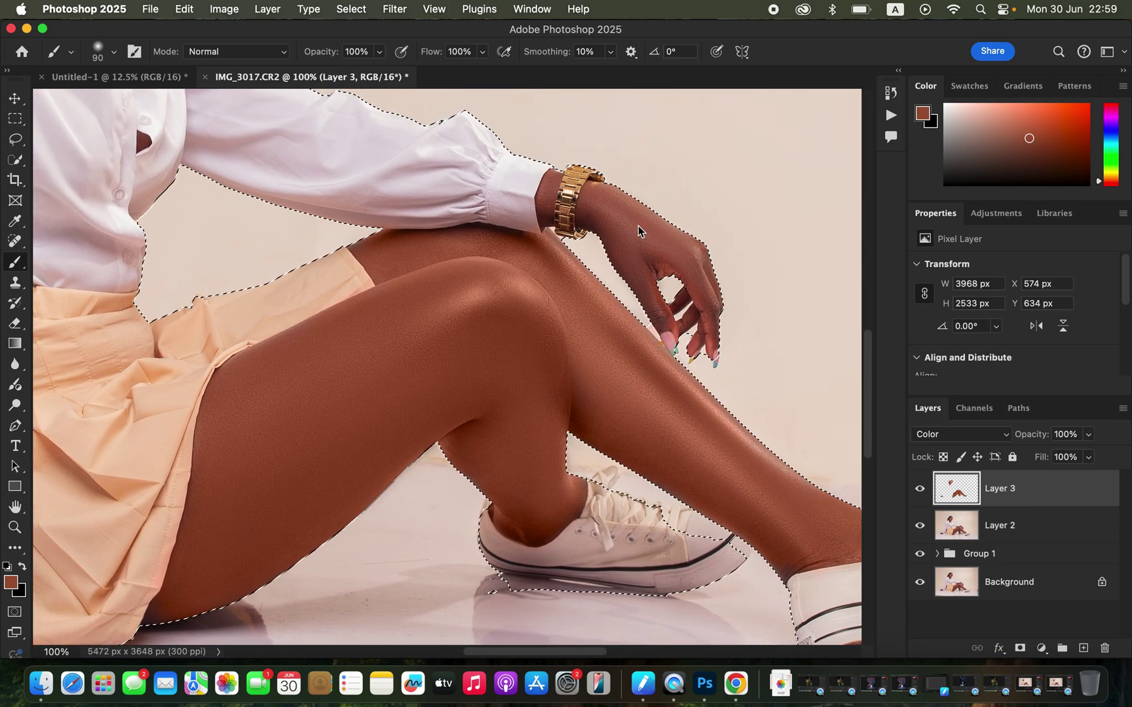
key(bracketleft)
key(bracketleft)
key(bracketleft)
key(bracketleft)
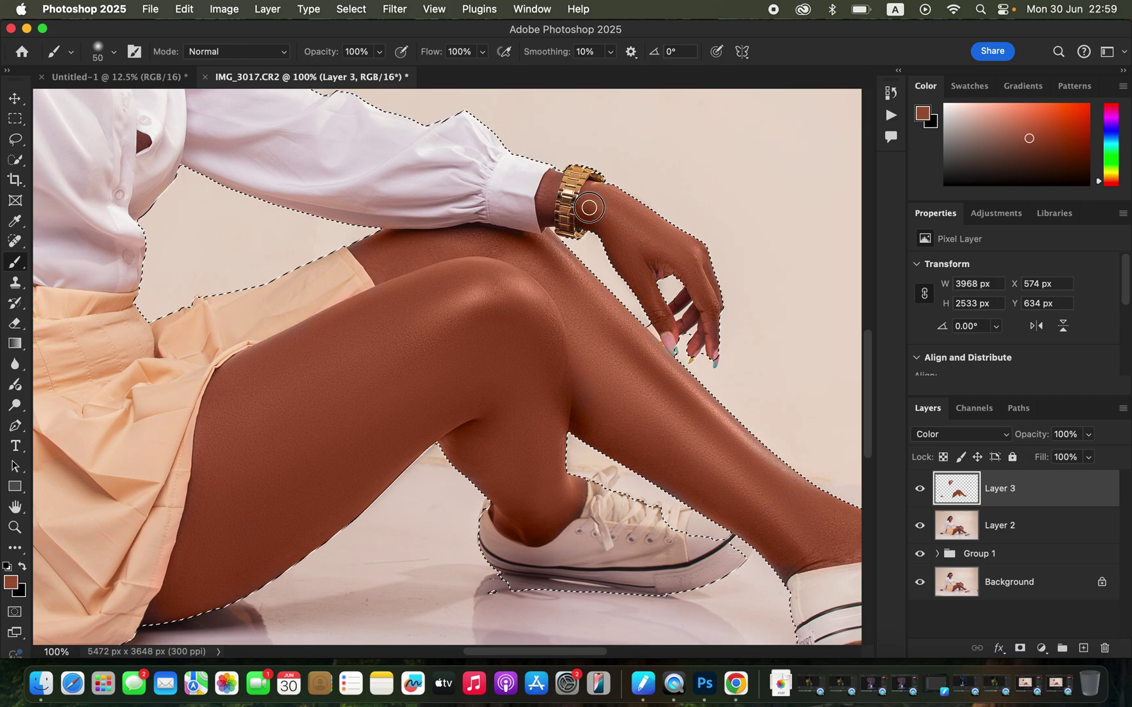
key(bracketleft)
key(bracketleft)
key(bracketleft)
key(super+minus)
key(super+minus)
key(super+minus)
key(super+minus)
key(super+plus)
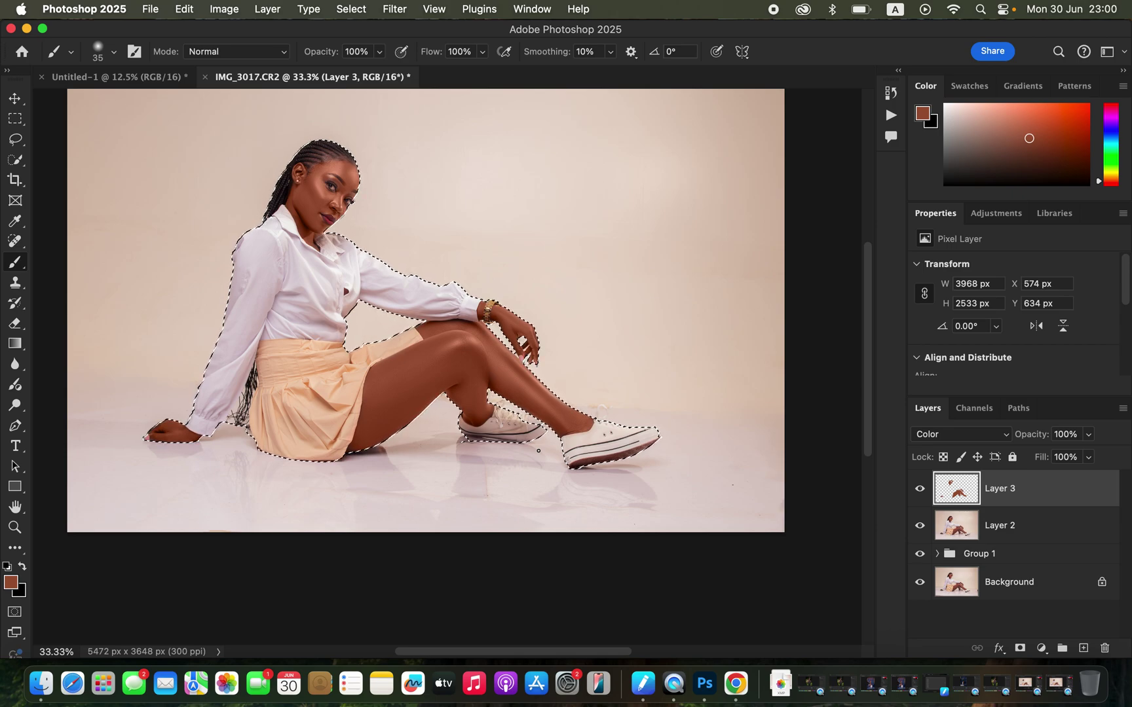
Step: Zoom in on the legs with the Eraser, then switch back to the Brush
scroll(538, 451, up, 1)
scroll(539, 451, left, 1)
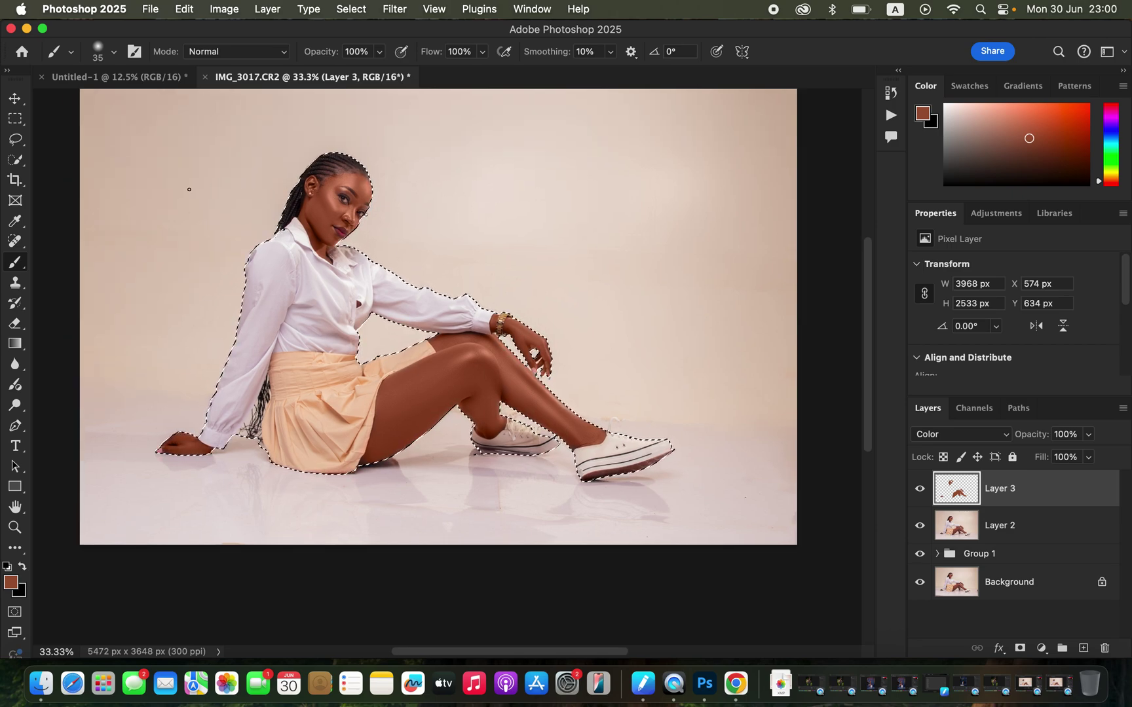
click(25, 323)
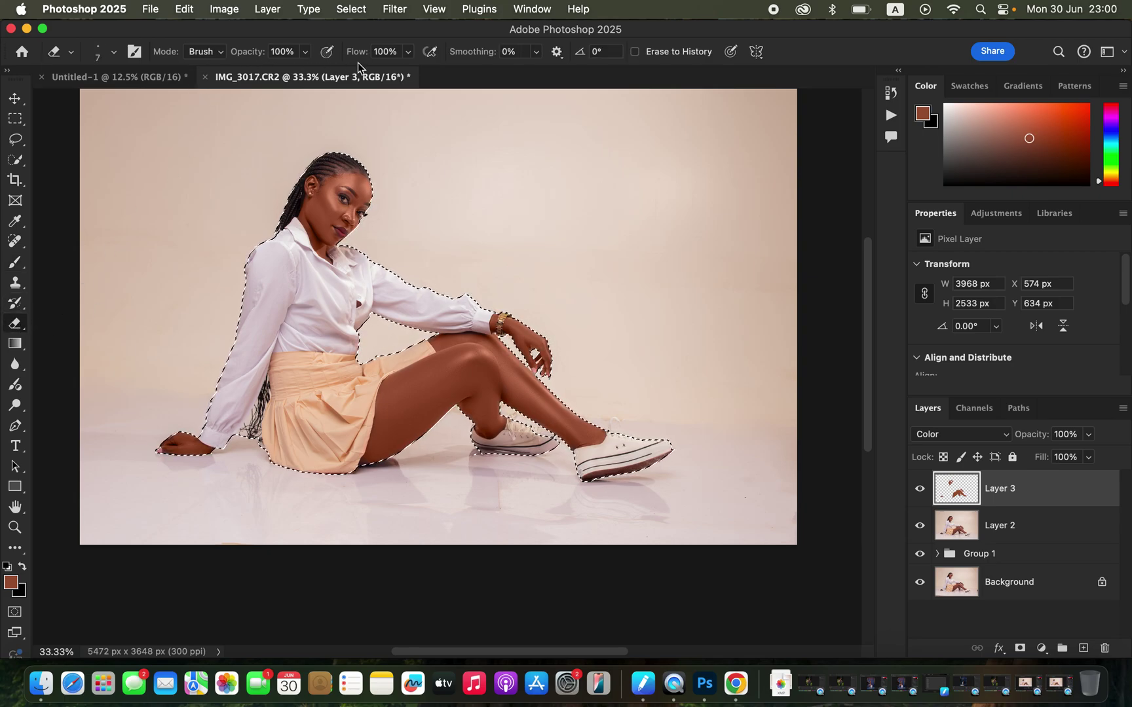
key(super+equal)
key(super+equal)
key(super+equal)
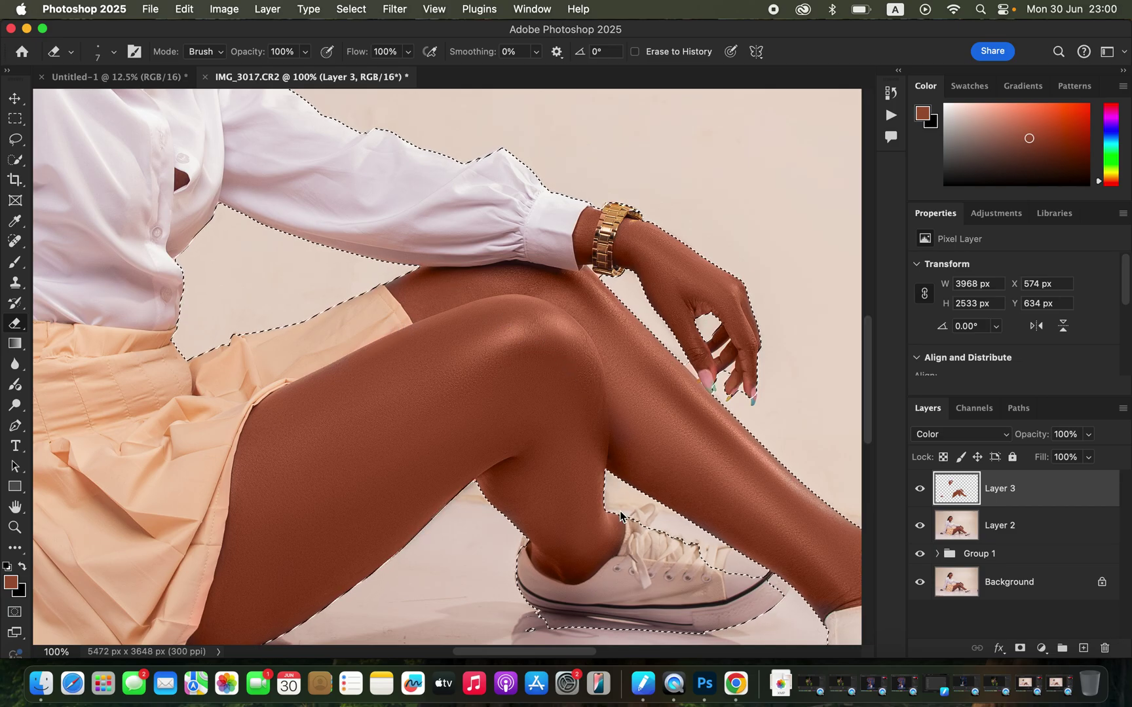
scroll(445, 395, up, 10)
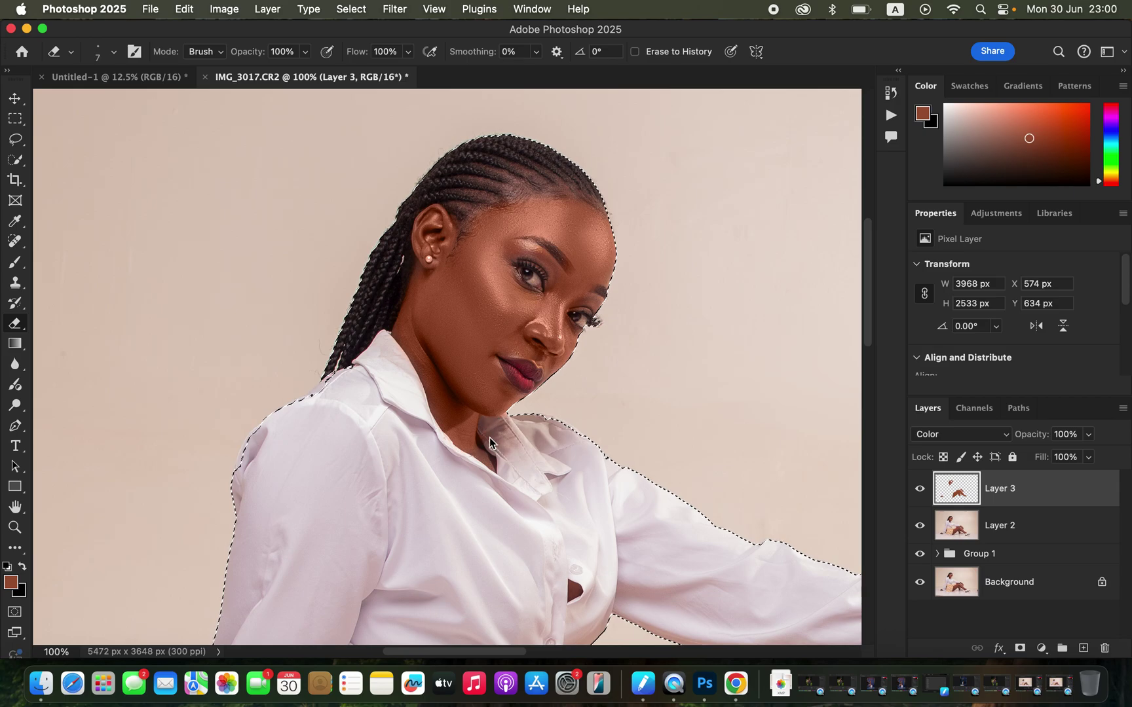
key(b)
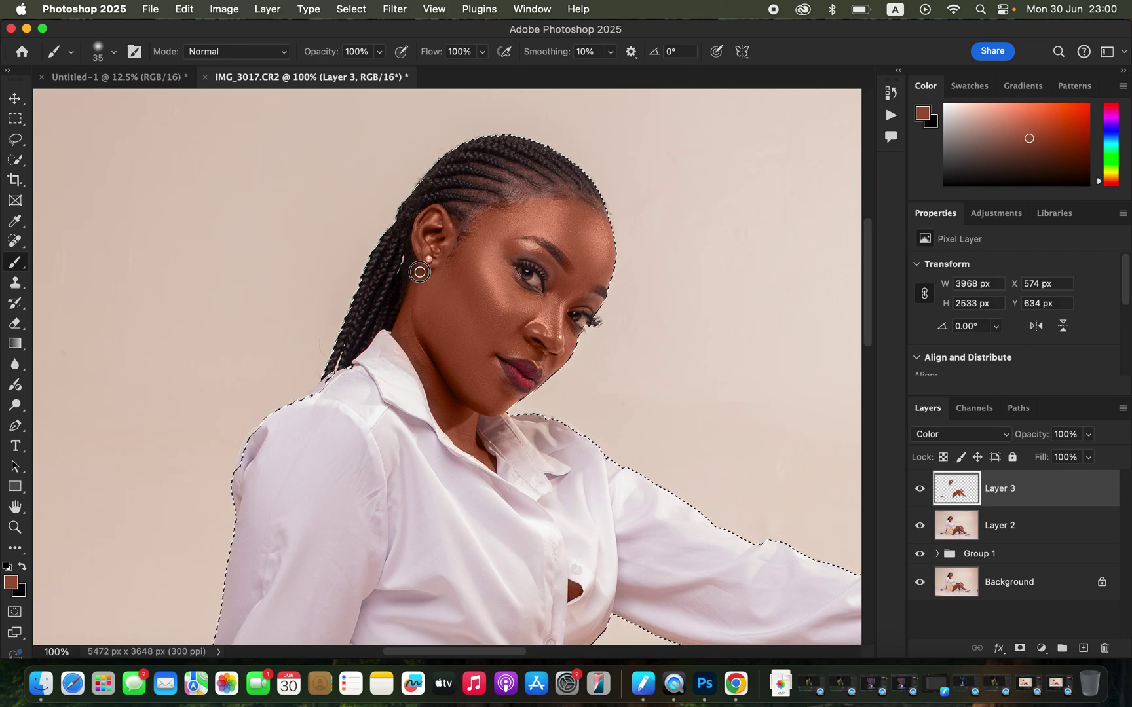
Step: Deselect the woman with Cmd+D and view the whole photo at 33.3%
key(super+minus)
key(super+minus)
key(super+minus)
key(super+minus)
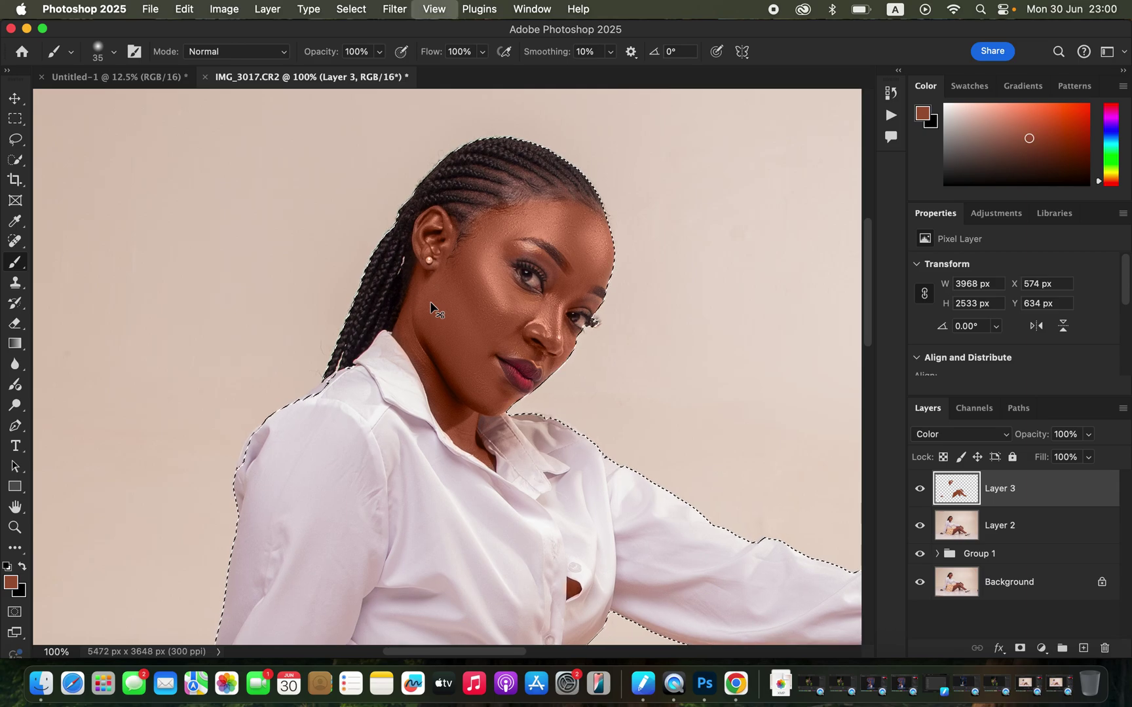
key(super+d)
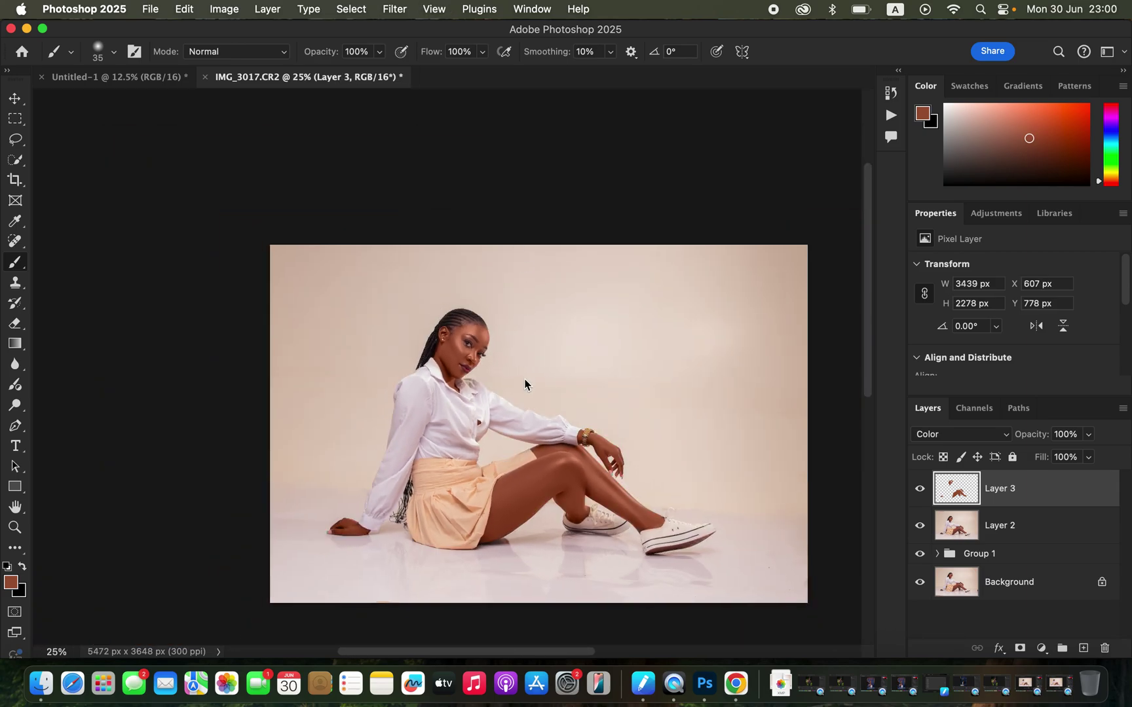
key(super+plus)
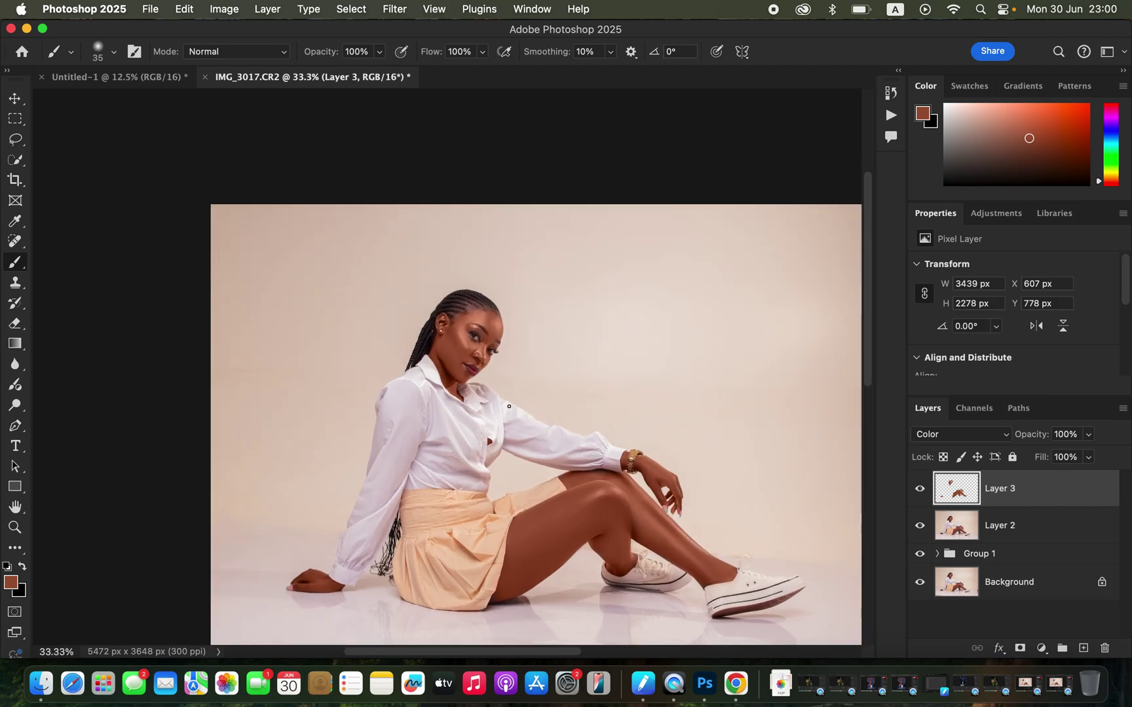
drag(863, 315, 867, 403)
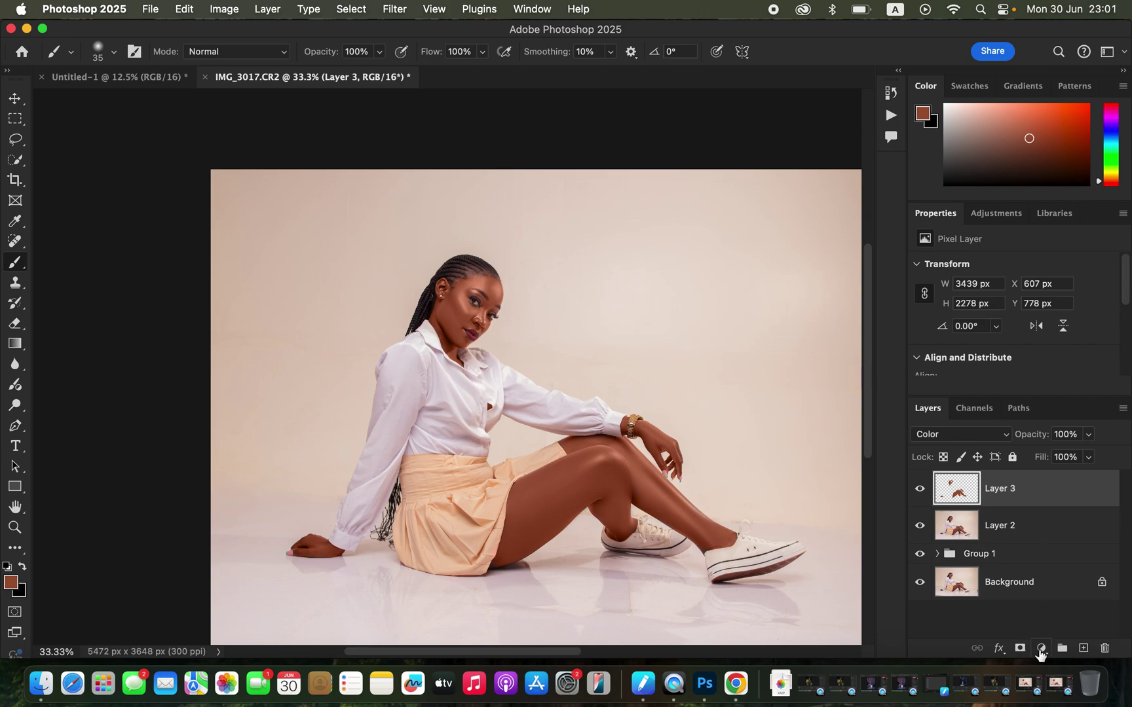
Step: Add a Hue/Saturation adjustment layer targeting the Reds range
click(1041, 651)
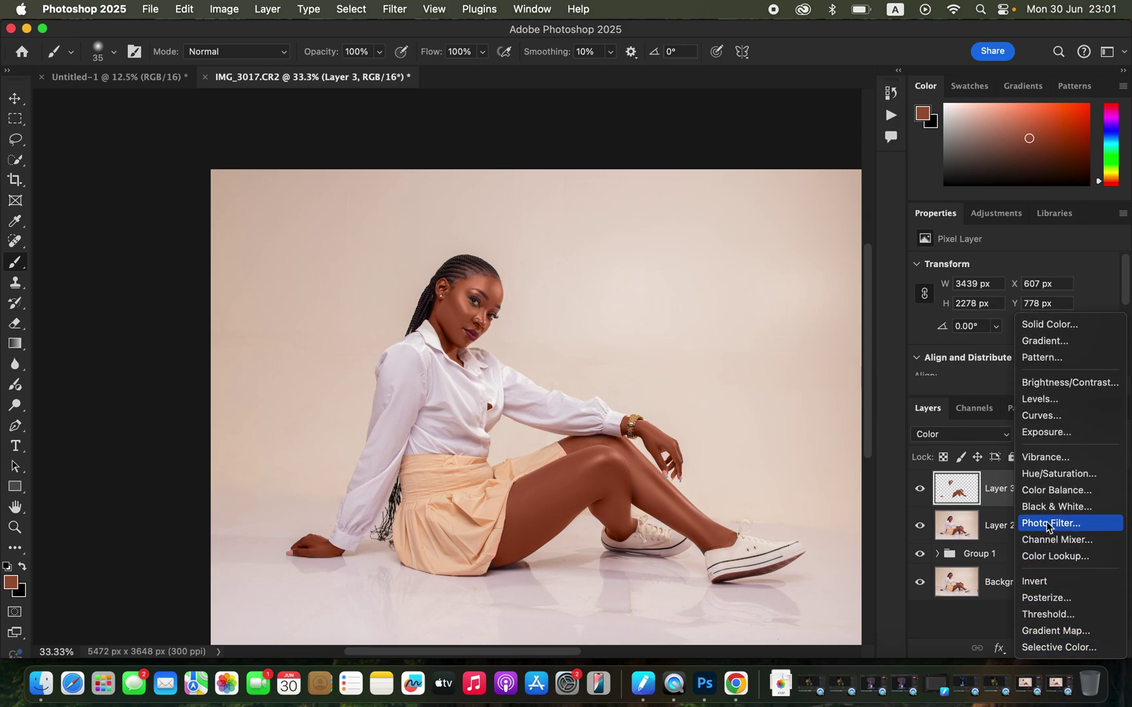
click(1061, 476)
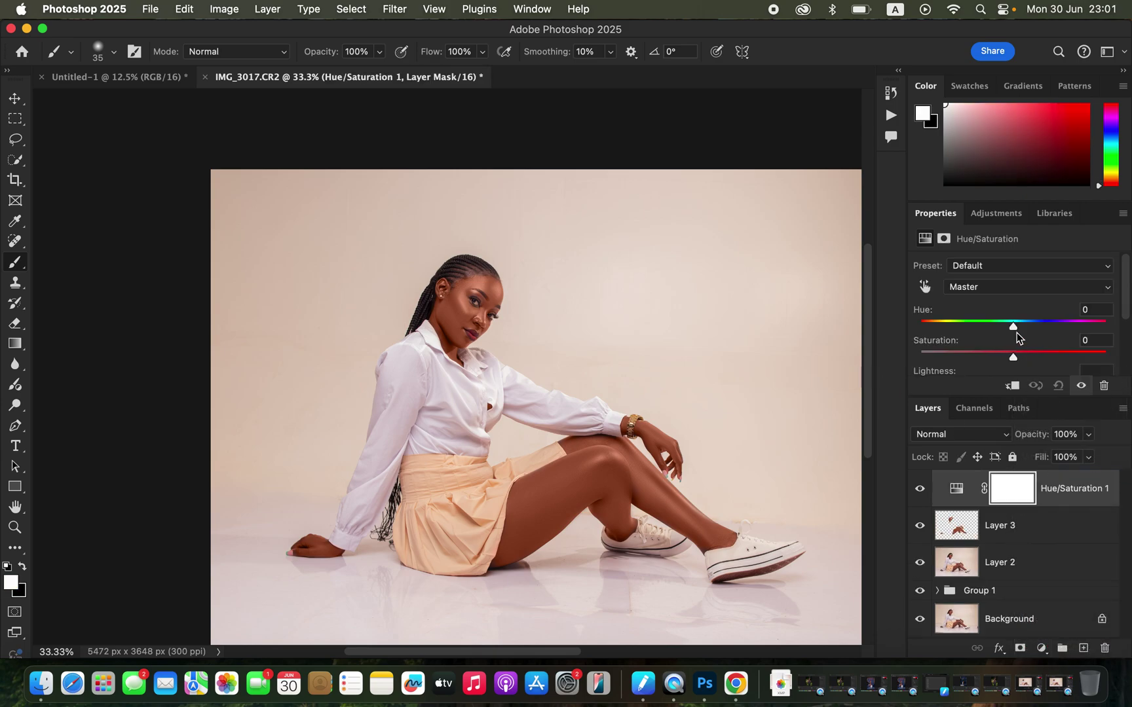
click(992, 288)
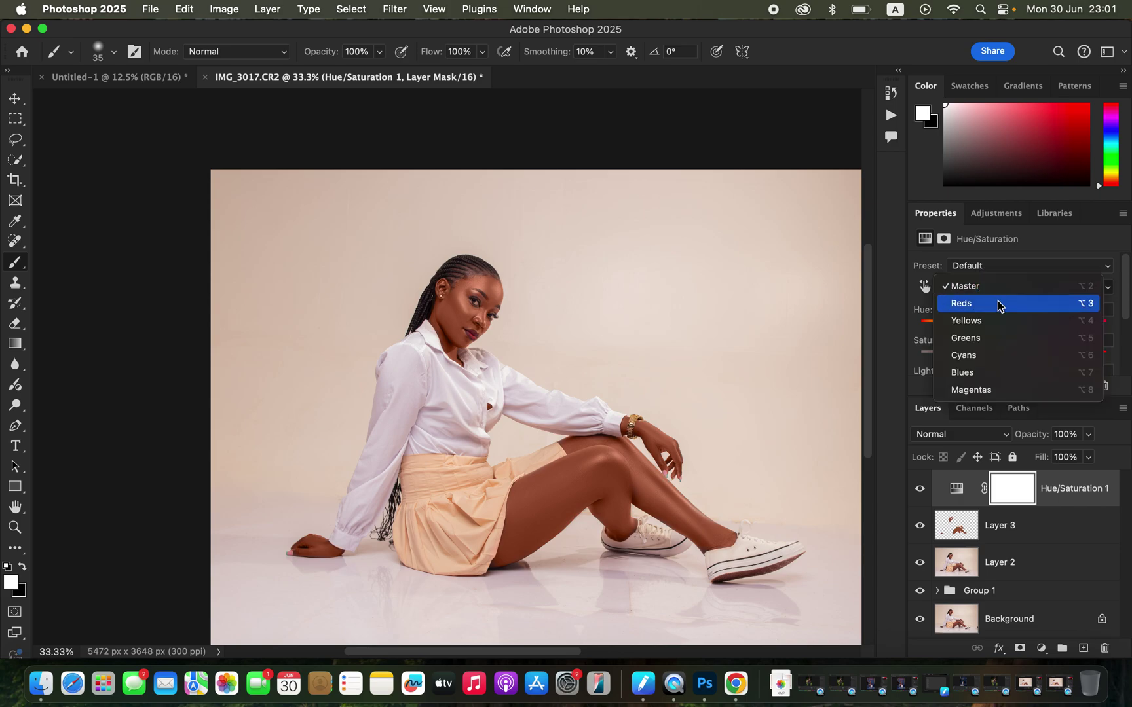
click(996, 303)
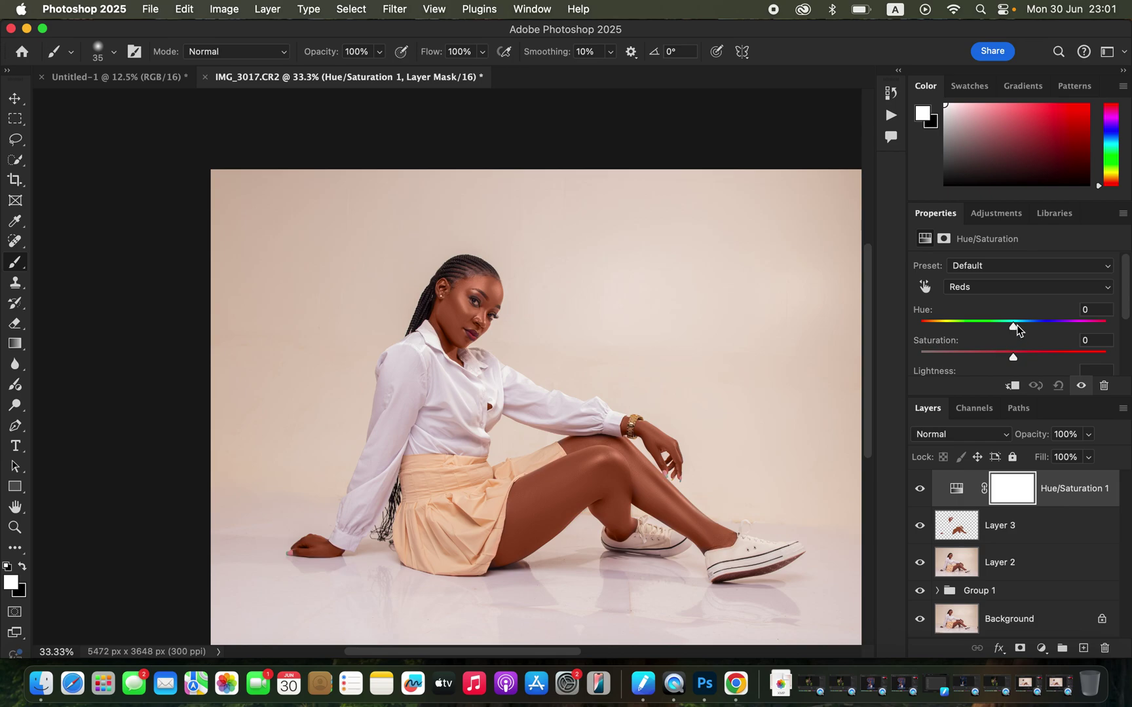
mouse_move(1014, 325)
mouse_down()
mouse_move(1005, 331)
mouse_move(1014, 329)
mouse_up()
Step: Lower Layer 3's opacity to 84%
scroll(1128, 318, down, 3)
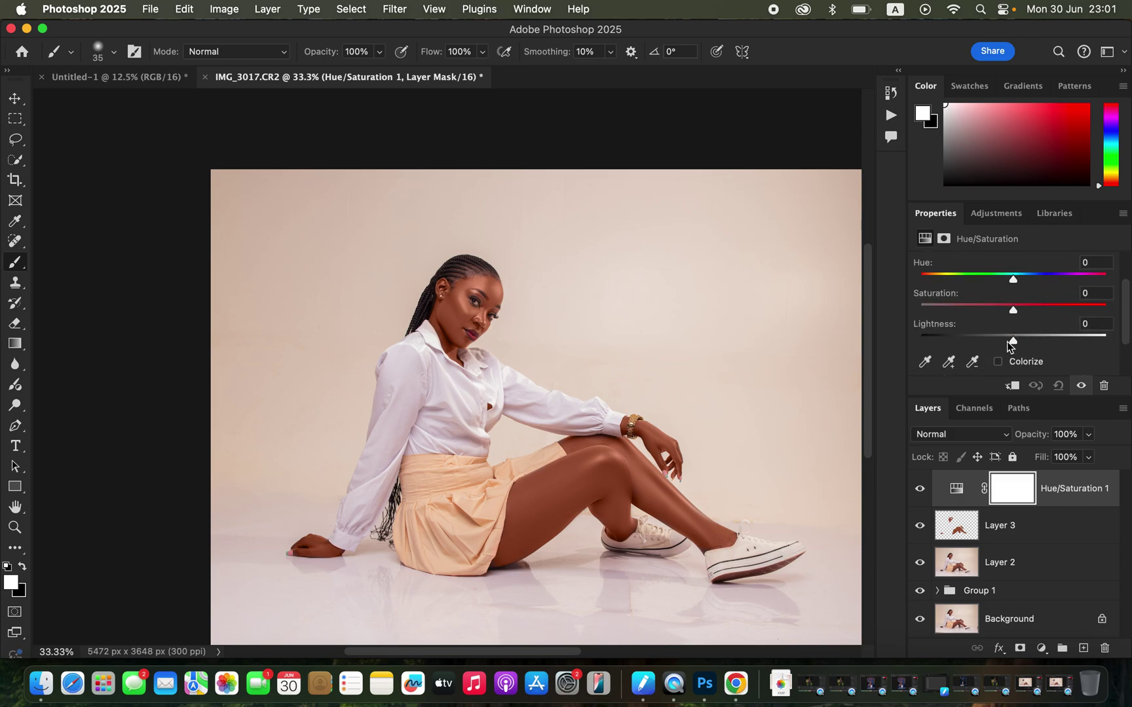
click(1054, 533)
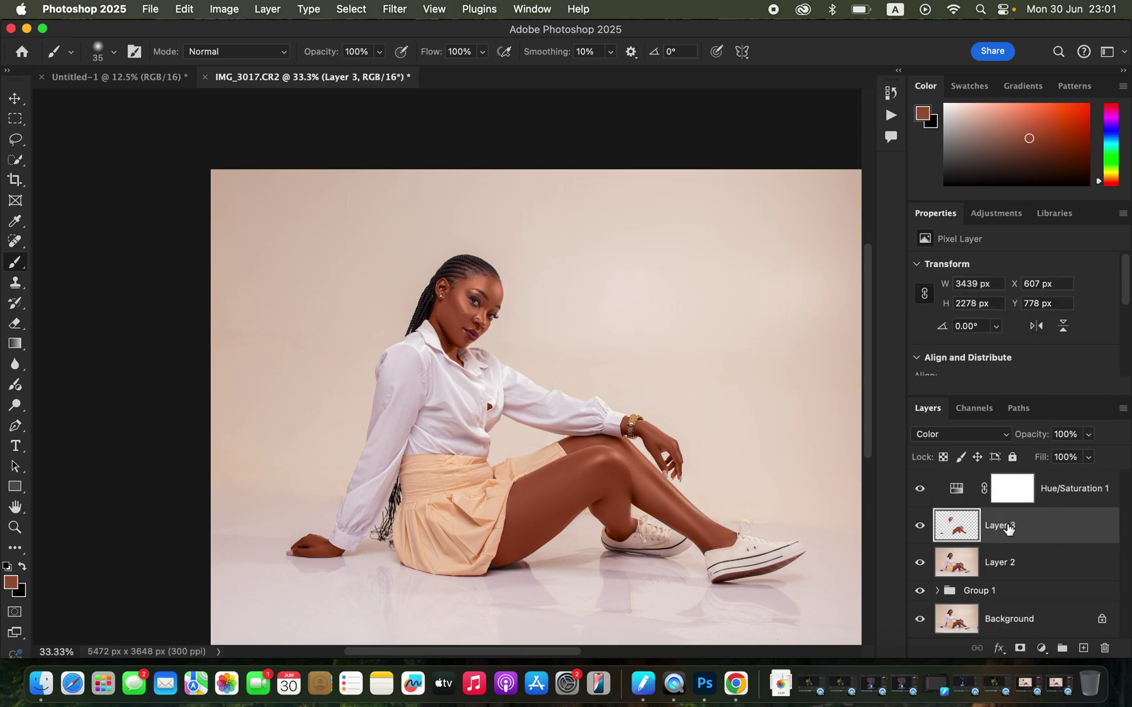
click(1088, 435)
drag(1090, 453, 1084, 457)
Step: Set the Hue/Saturation 1 Reds lightness to -1
click(1034, 493)
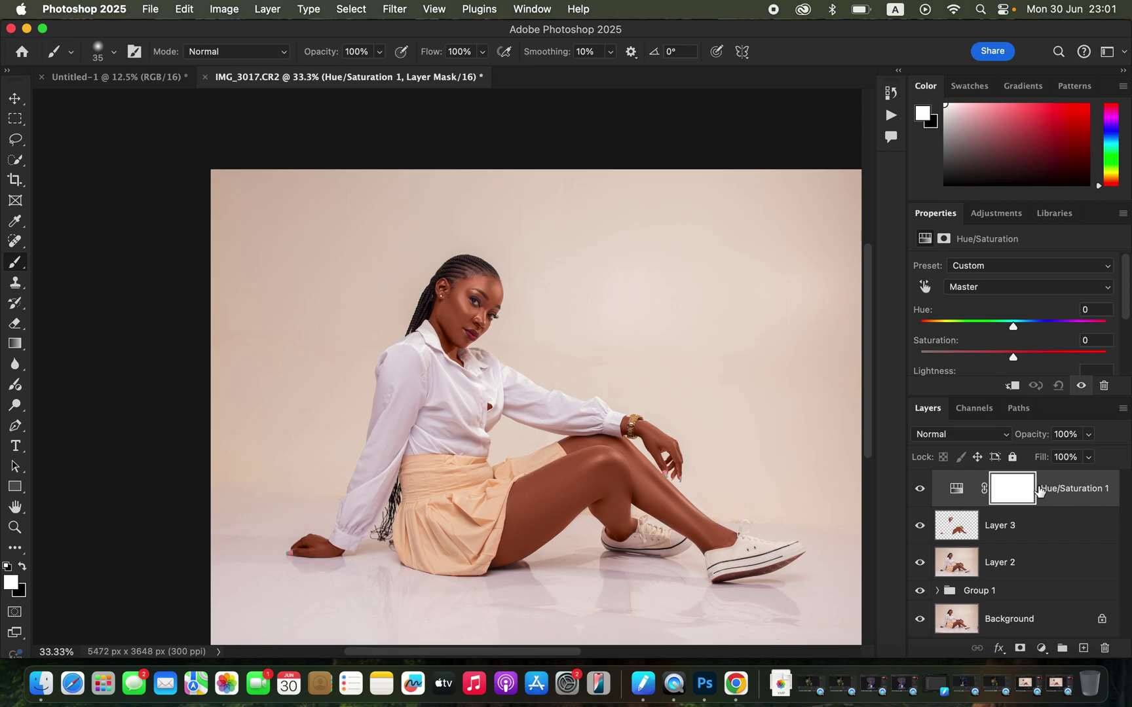
click(1033, 291)
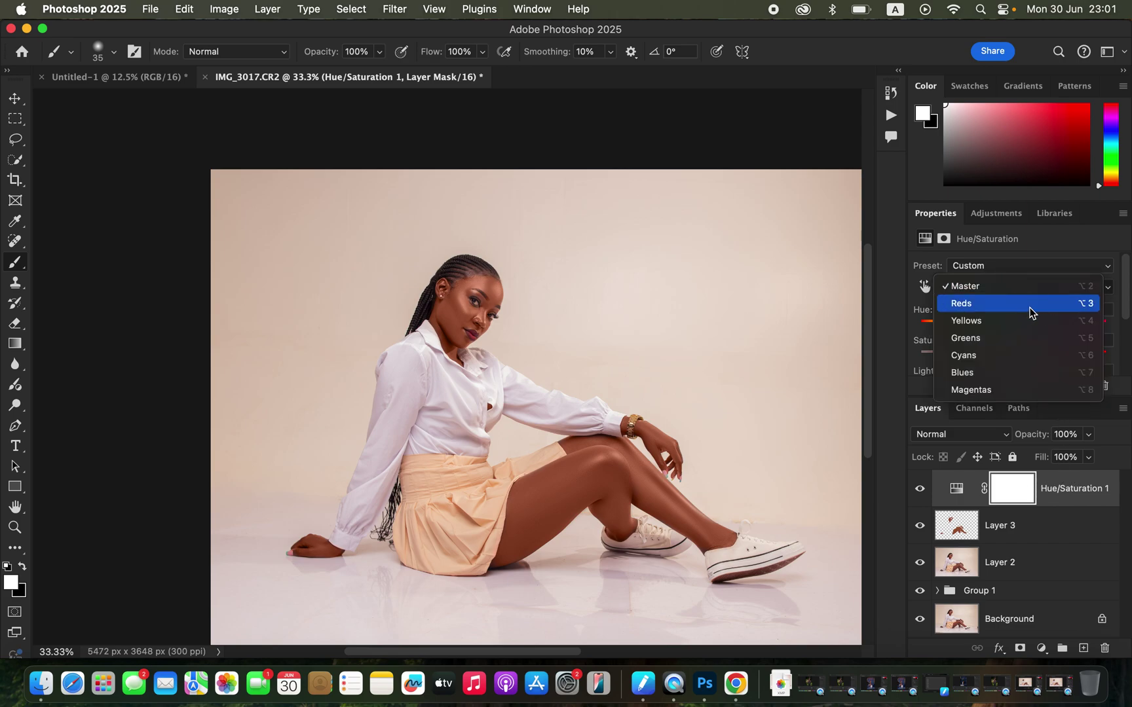
click(1031, 307)
drag(1126, 312, 1128, 346)
mouse_move(1010, 336)
mouse_down()
mouse_move(1001, 336)
mouse_move(1012, 338)
mouse_up()
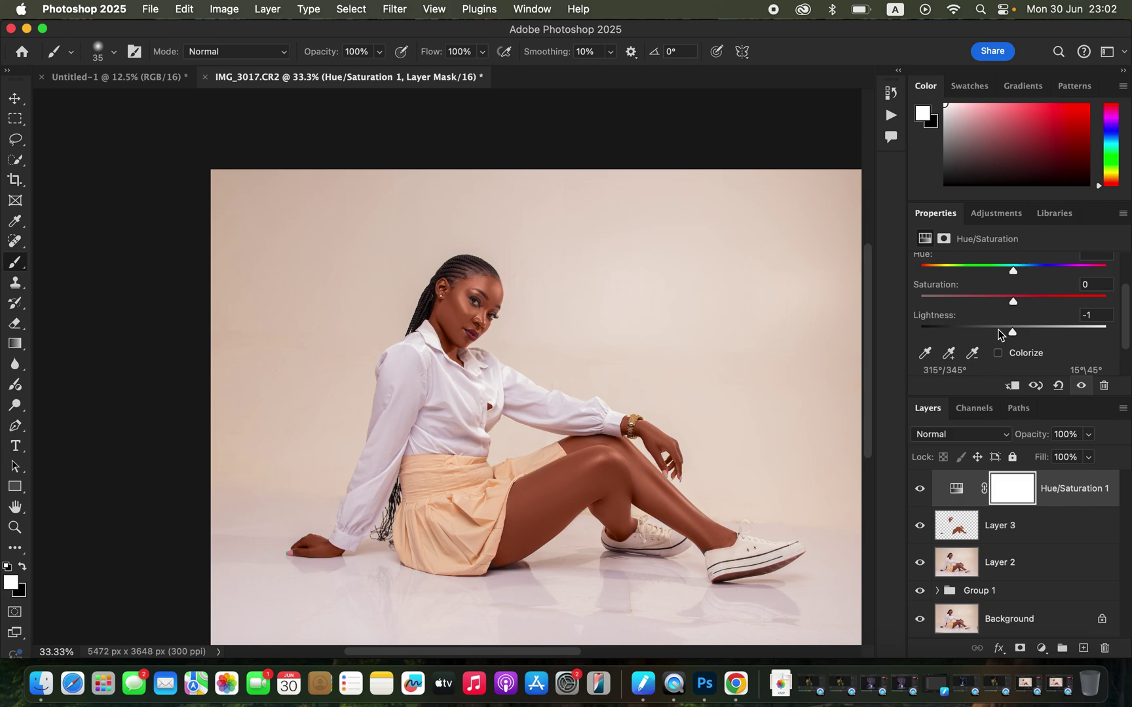
Step: Add a Selective Color adjustment layer with Whites Yellow at -70
click(1042, 648)
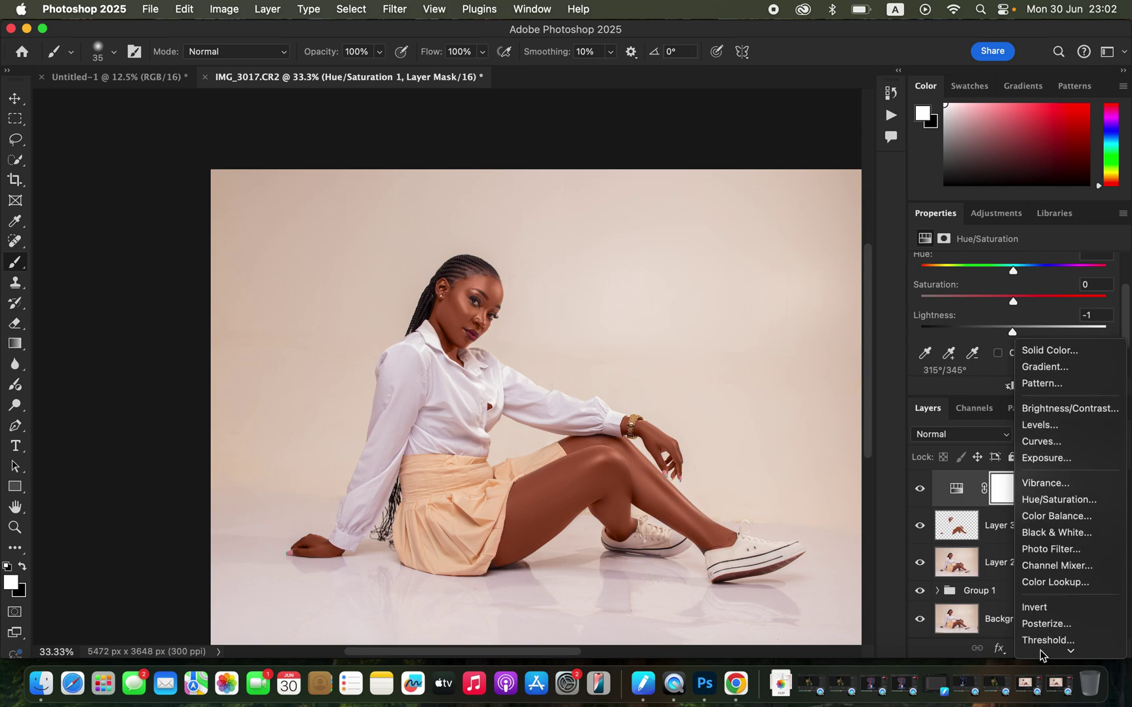
click(1056, 645)
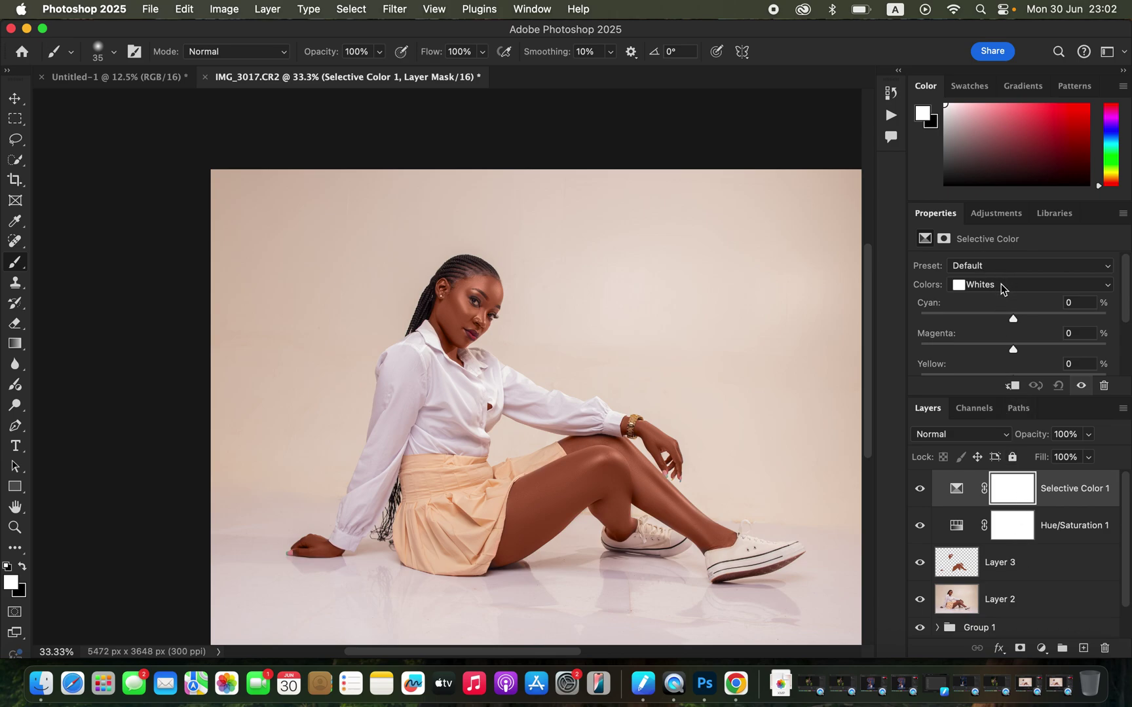
click(1000, 287)
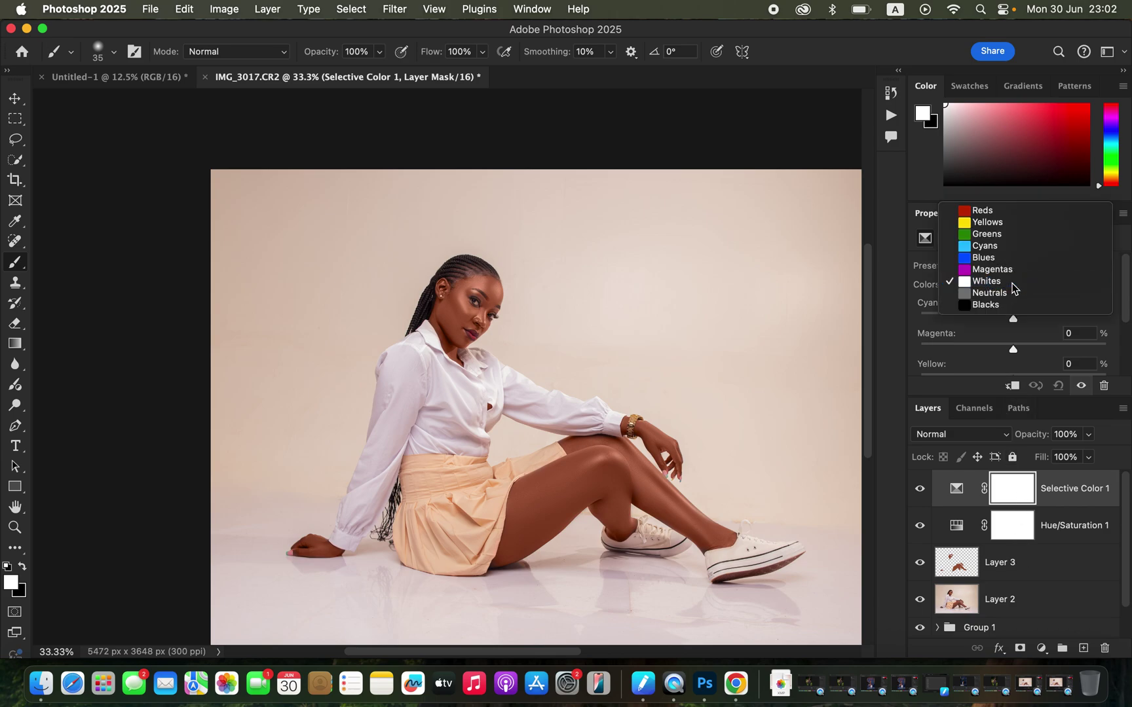
click(1041, 336)
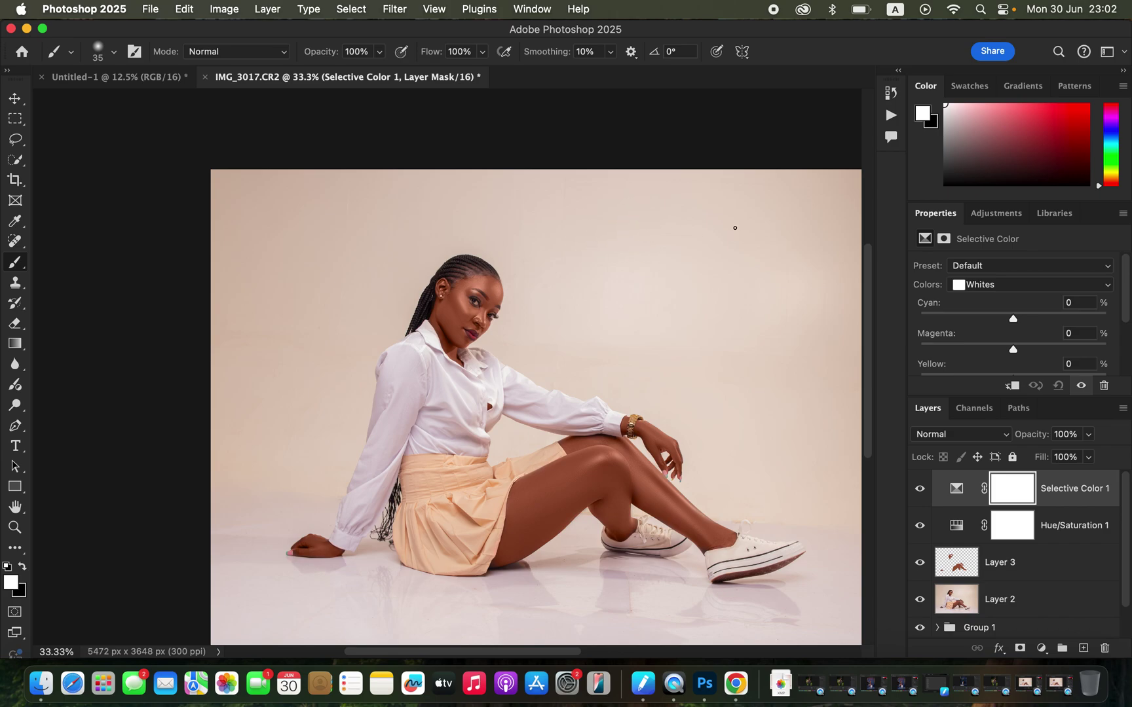
scroll(1125, 316, down, 2)
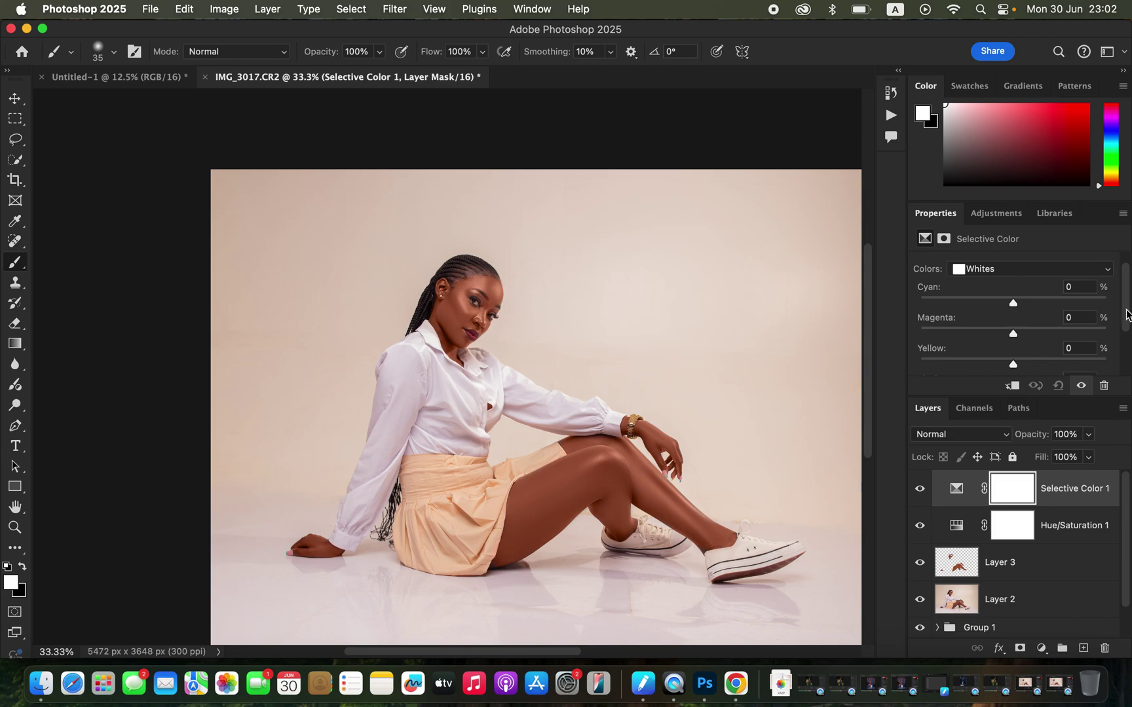
scroll(1126, 314, down, 3)
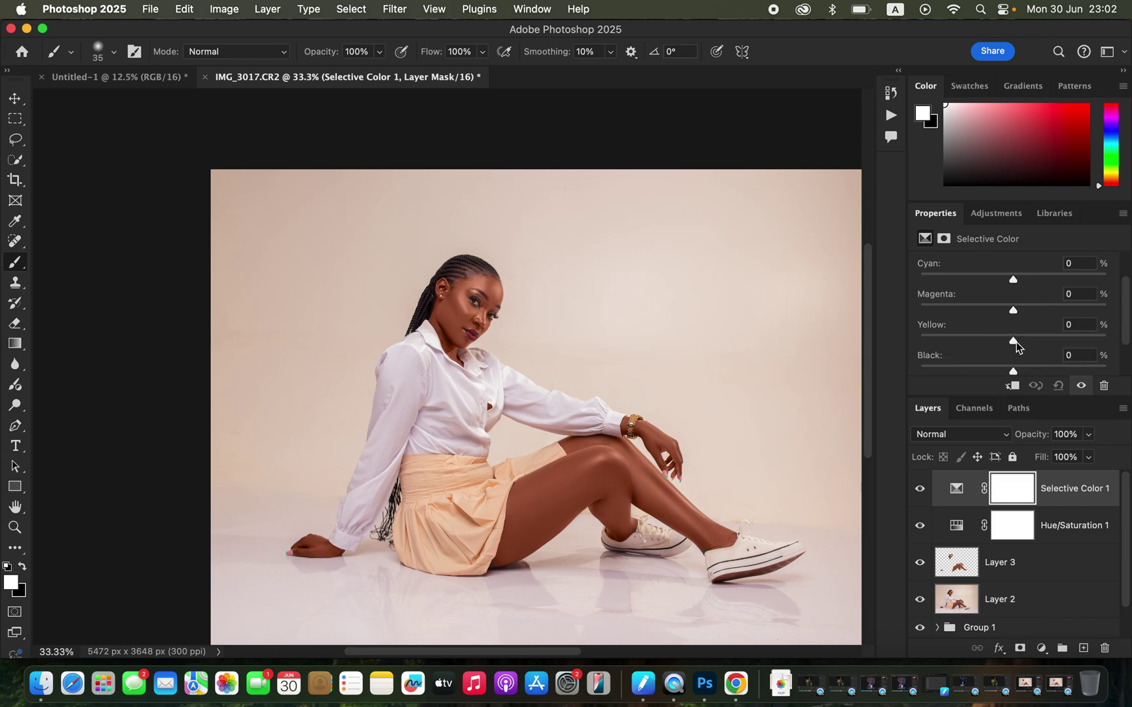
drag(1014, 342, 955, 344)
drag(954, 345, 951, 349)
Step: Set the Blacks range to Cyan +7 and Black +1
scroll(1126, 312, up, 3)
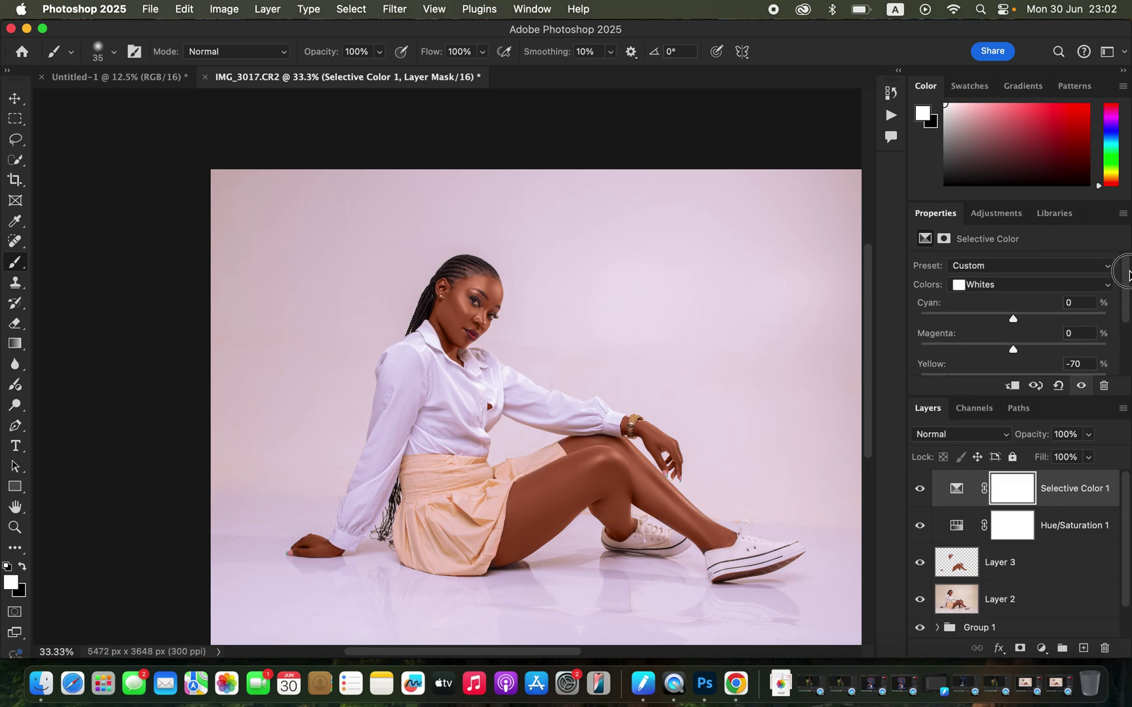
click(1009, 285)
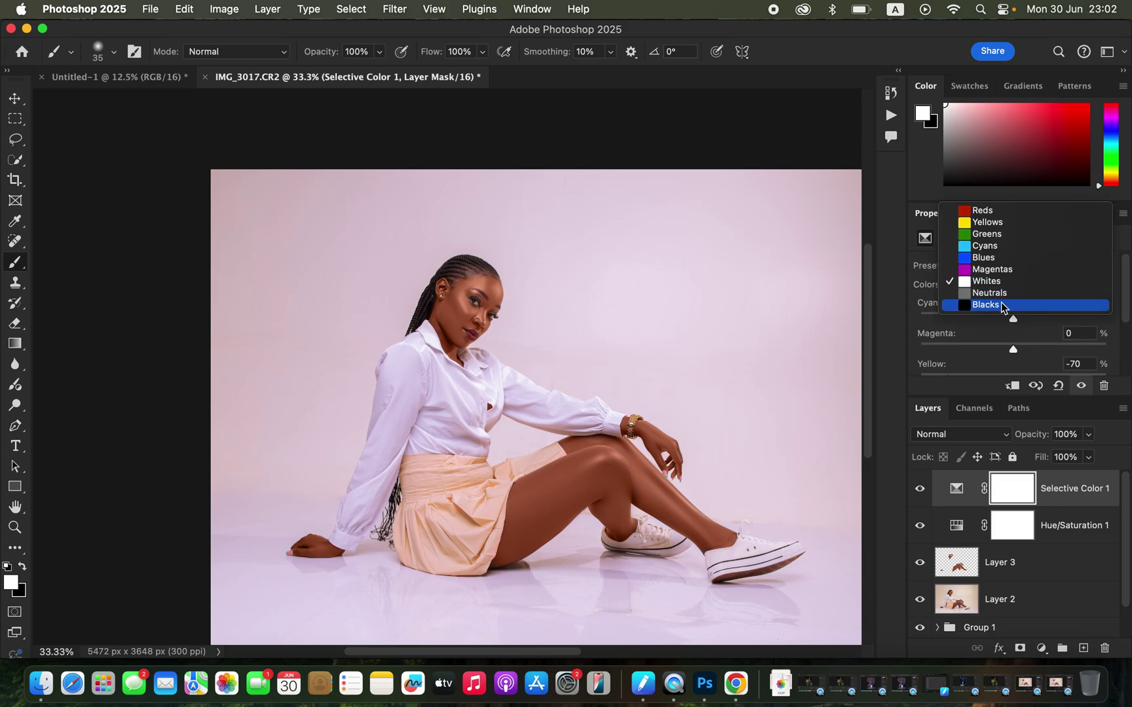
click(1006, 304)
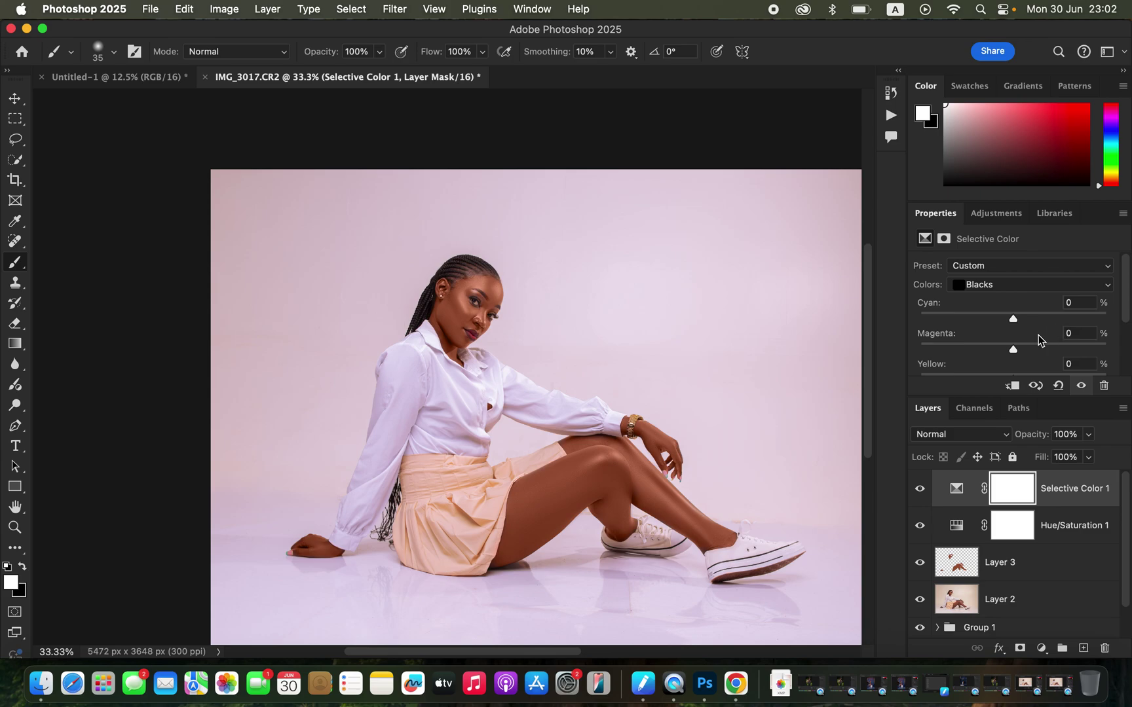
drag(1019, 323, 1021, 324)
scroll(1022, 327, down, 2)
drag(1013, 375, 1015, 376)
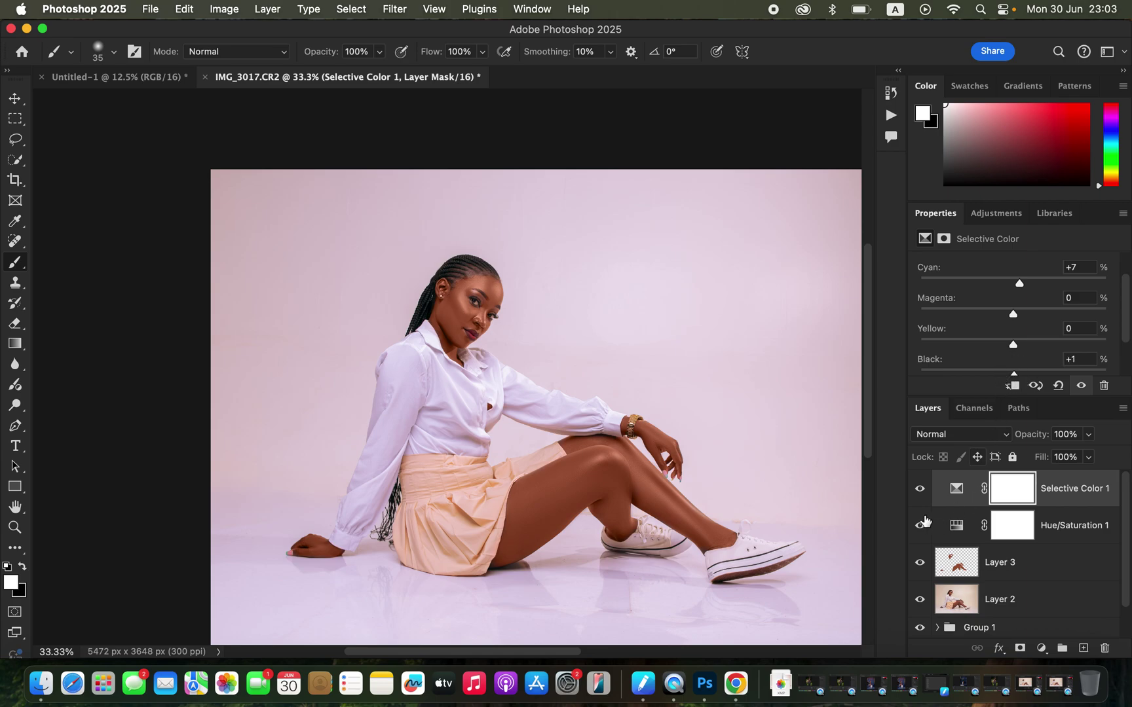
Step: Toggle Selective Color 1's visibility to compare the photo with and without it
click(921, 488)
click(921, 488)
click(921, 489)
click(921, 490)
click(920, 491)
Step: Paint black on the Selective Color 1 mask over the skirt with a 200 px brush
click(23, 568)
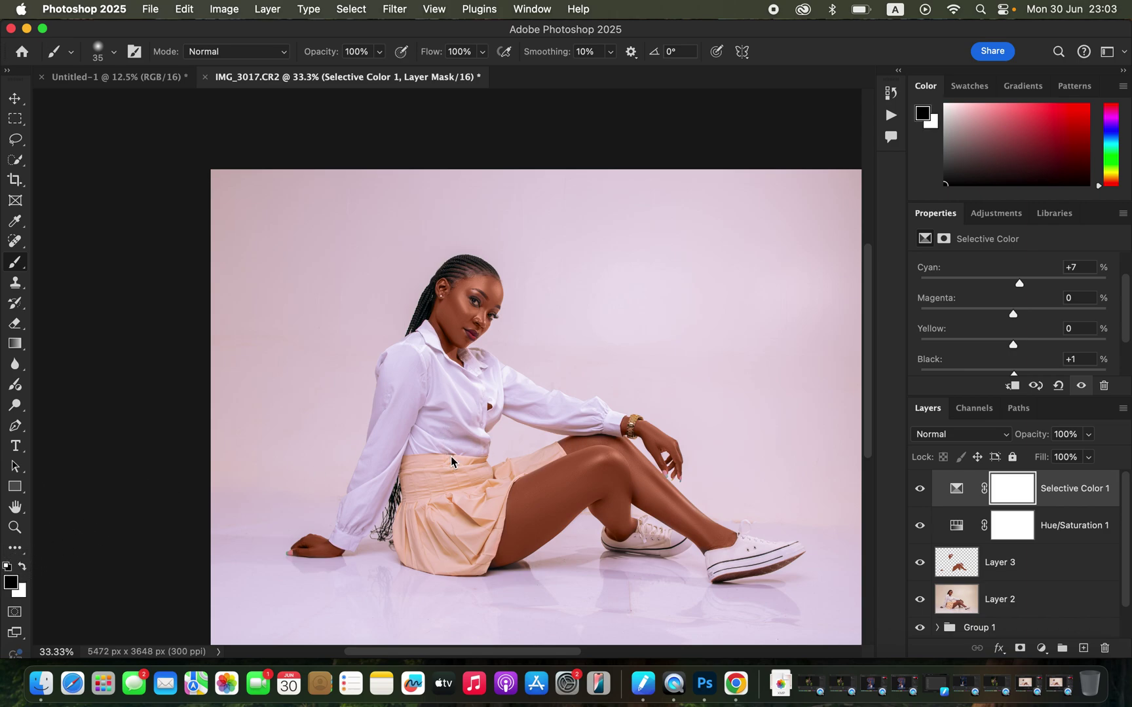
key(bracketright)
key(bracketright)
key(bracketright)
key(bracketright)
key(bracketright)
key(bracketright)
key(bracketright)
key(bracketright)
mouse_move(449, 475)
mouse_down()
mouse_move(413, 468)
mouse_move(415, 542)
mouse_move(410, 534)
mouse_move(463, 538)
mouse_move(472, 500)
mouse_move(432, 514)
mouse_move(454, 483)
mouse_move(501, 479)
mouse_move(557, 450)
mouse_move(510, 474)
mouse_move(483, 507)
mouse_move(492, 529)
mouse_move(475, 545)
mouse_move(433, 562)
mouse_move(407, 549)
mouse_move(407, 534)
mouse_move(434, 562)
mouse_move(487, 532)
mouse_move(481, 512)
mouse_move(433, 497)
mouse_move(423, 477)
mouse_move(472, 465)
mouse_move(427, 461)
mouse_move(498, 476)
mouse_move(557, 454)
mouse_move(416, 537)
mouse_move(437, 561)
mouse_move(457, 557)
mouse_move(446, 502)
mouse_move(548, 456)
mouse_move(486, 485)
mouse_move(475, 543)
mouse_move(412, 518)
mouse_move(407, 528)
mouse_move(425, 531)
mouse_move(477, 450)
mouse_up()
Step: Add a Curves adjustment layer and move its white point to Input 195
click(1042, 649)
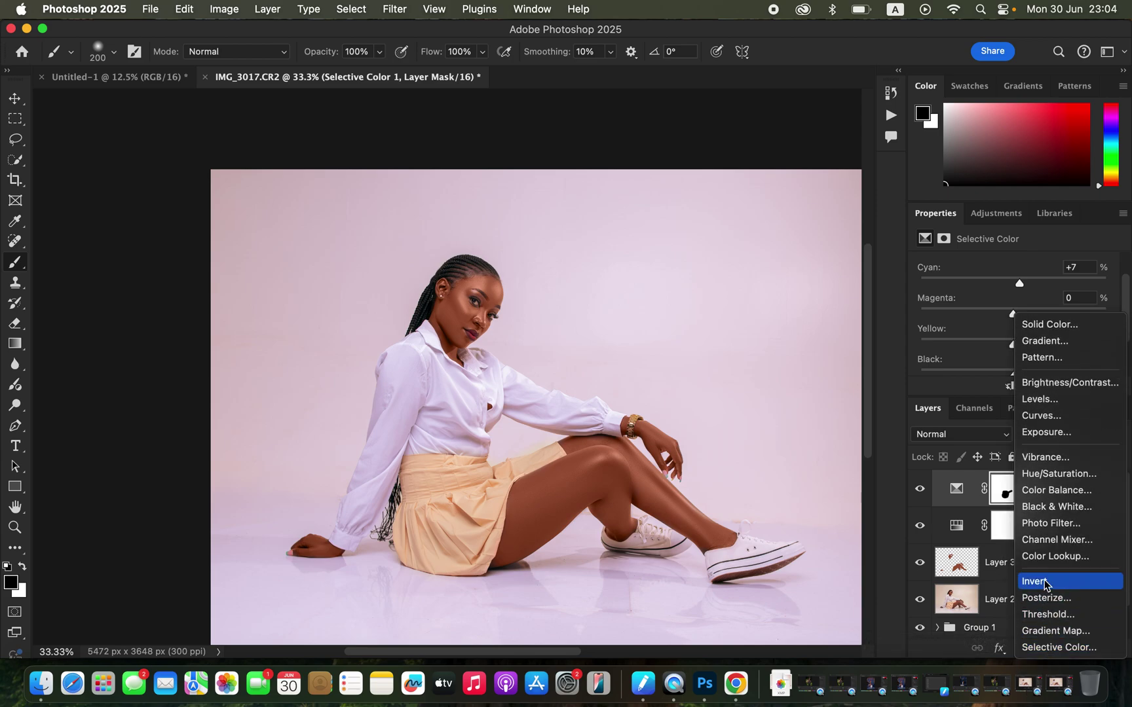
click(1059, 417)
scroll(1112, 367, down, 5)
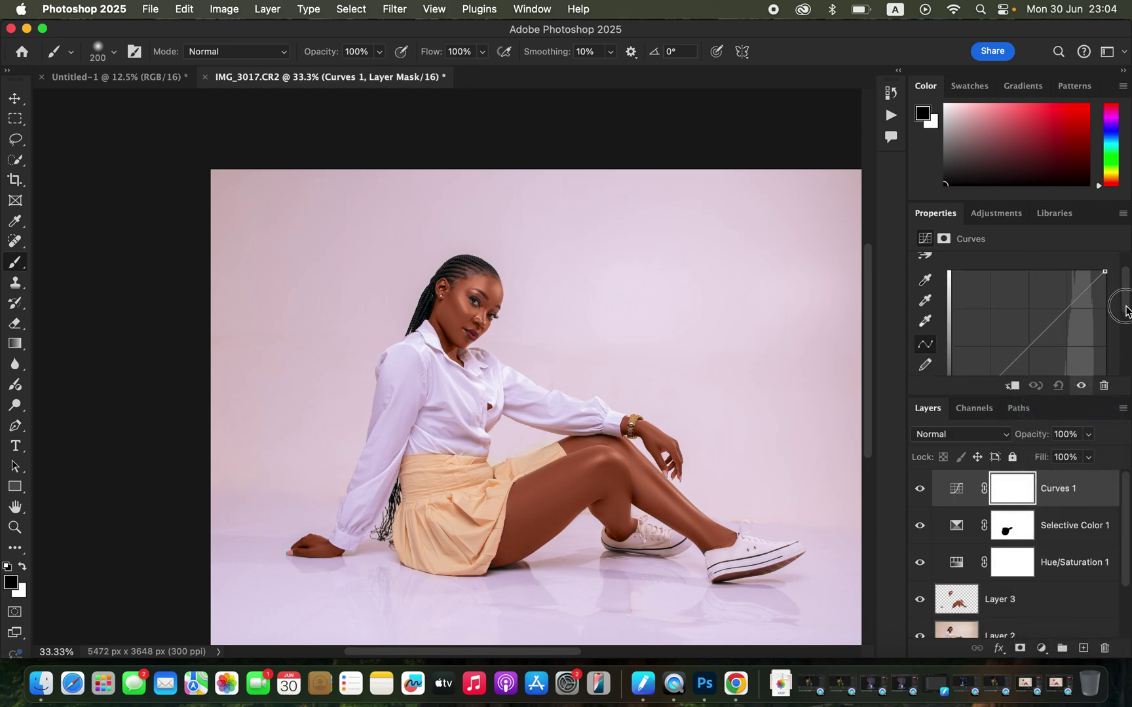
drag(1104, 342, 1072, 342)
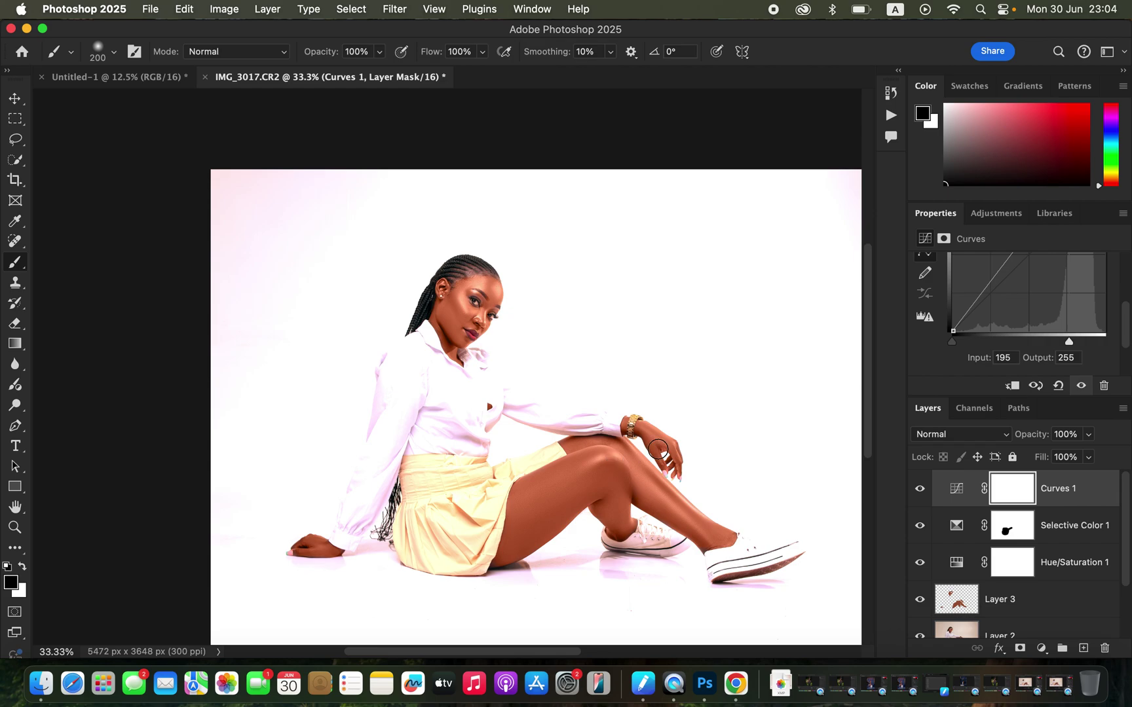
Step: Open Curves 1's Blending Options and keep Gray as the Blend If channel
right_click(1095, 496)
mouse_move(1098, 497)
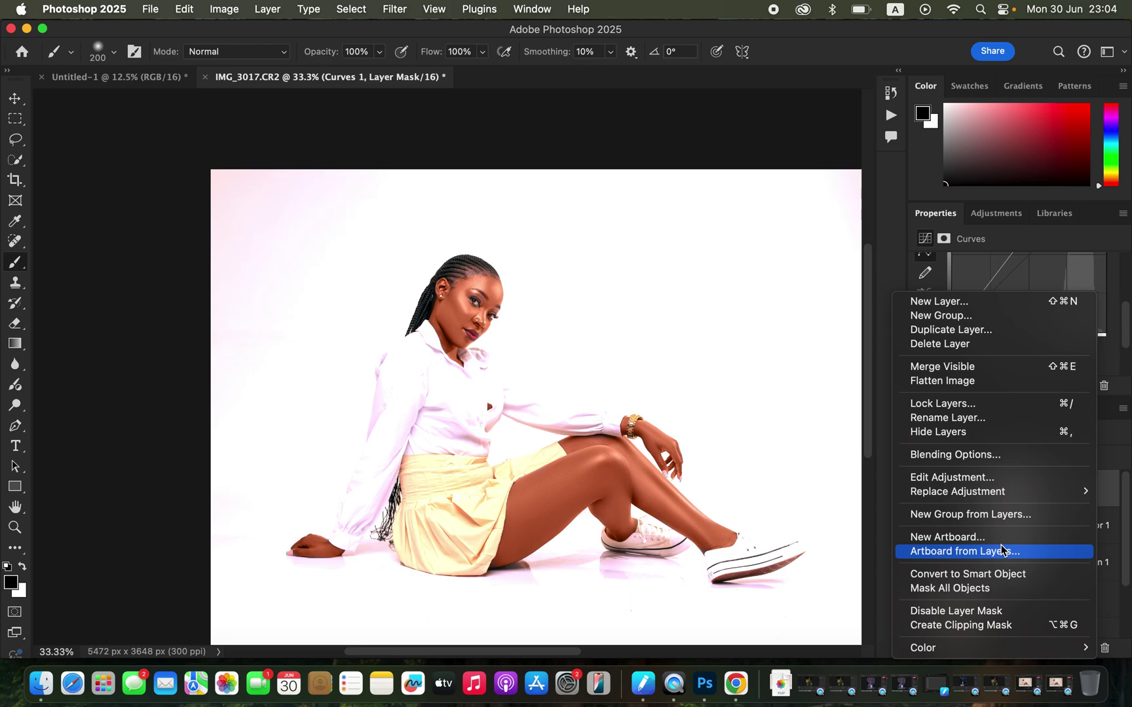
click(964, 455)
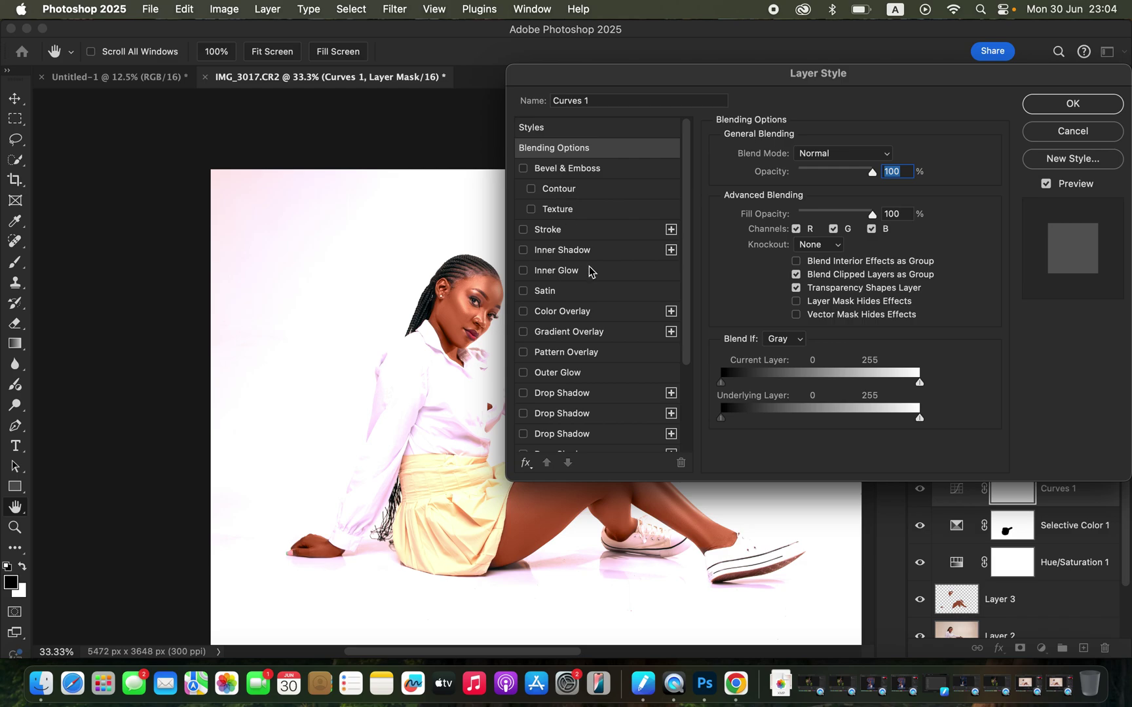
drag(870, 72, 937, 48)
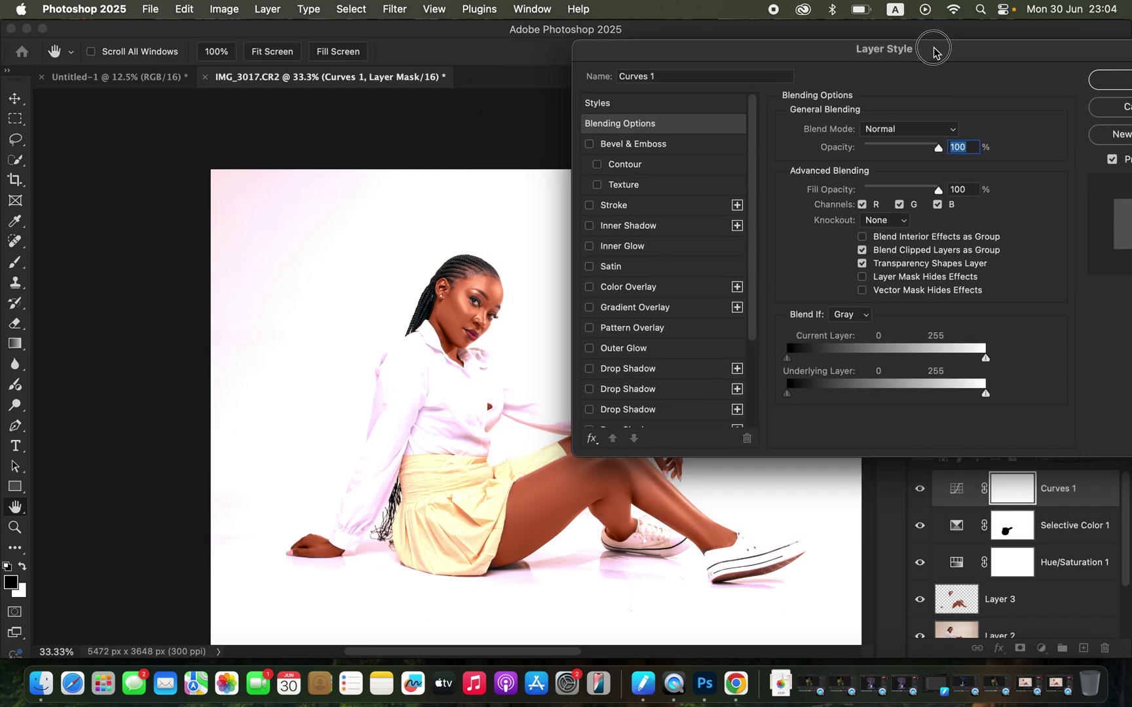
click(851, 315)
click(820, 366)
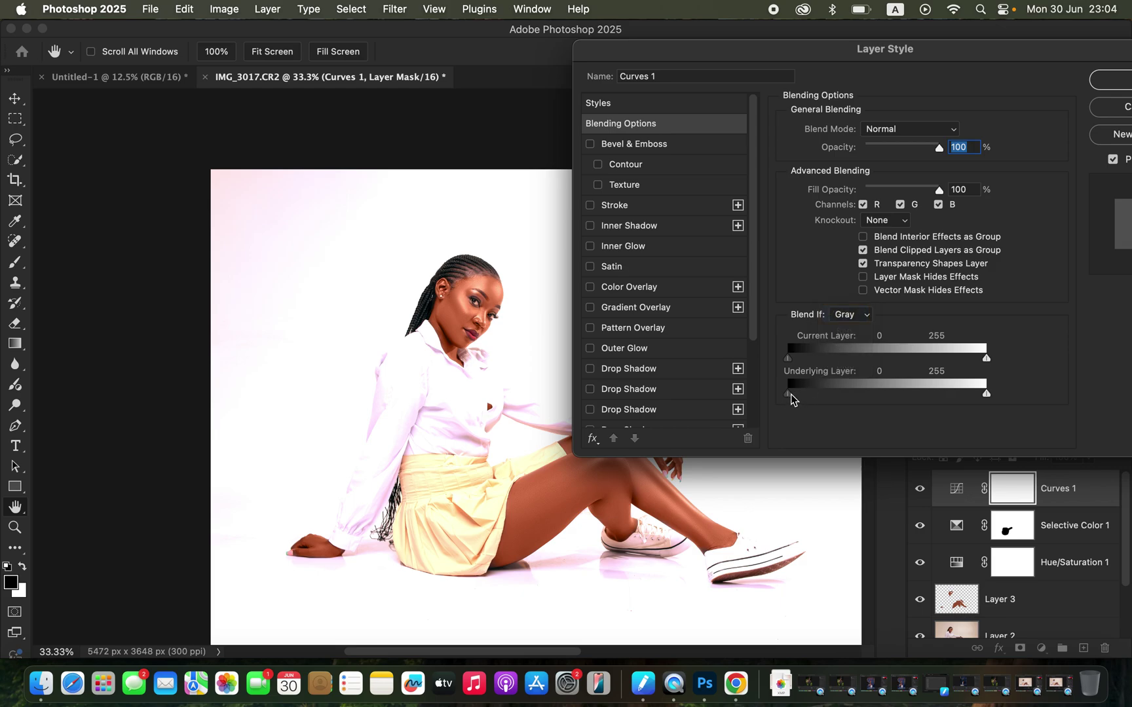
Step: Split the Underlying Layer black slider to 139/202 and confirm with OK
drag(791, 399, 886, 397)
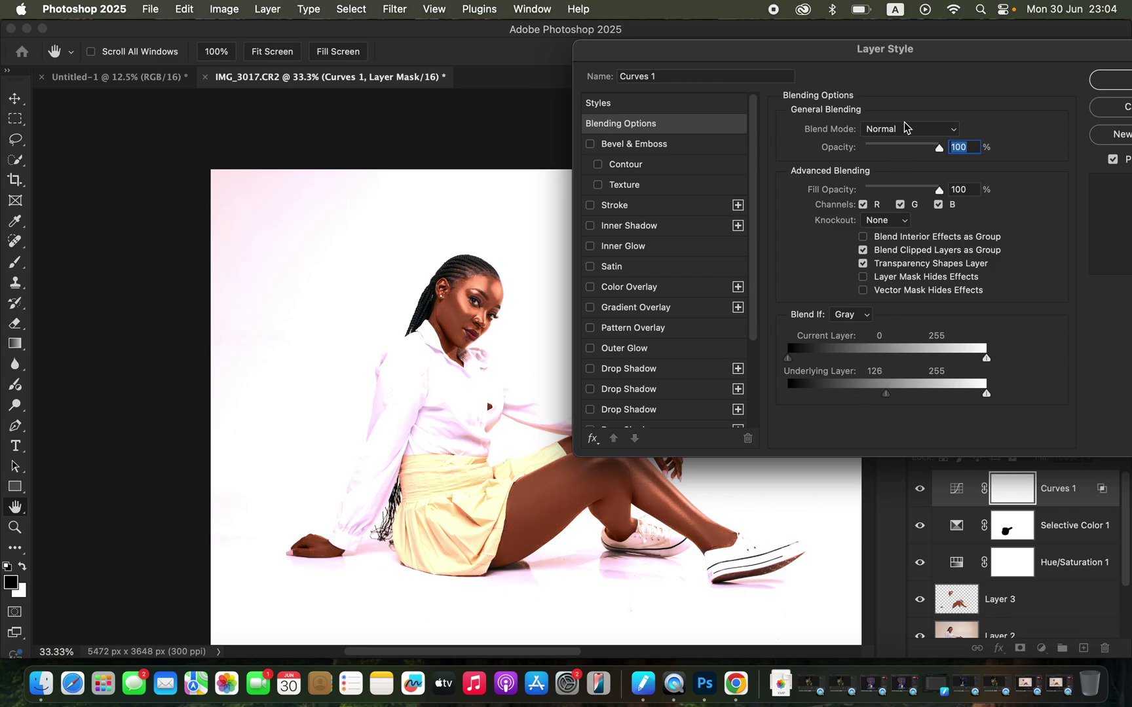
drag(919, 55, 972, 58)
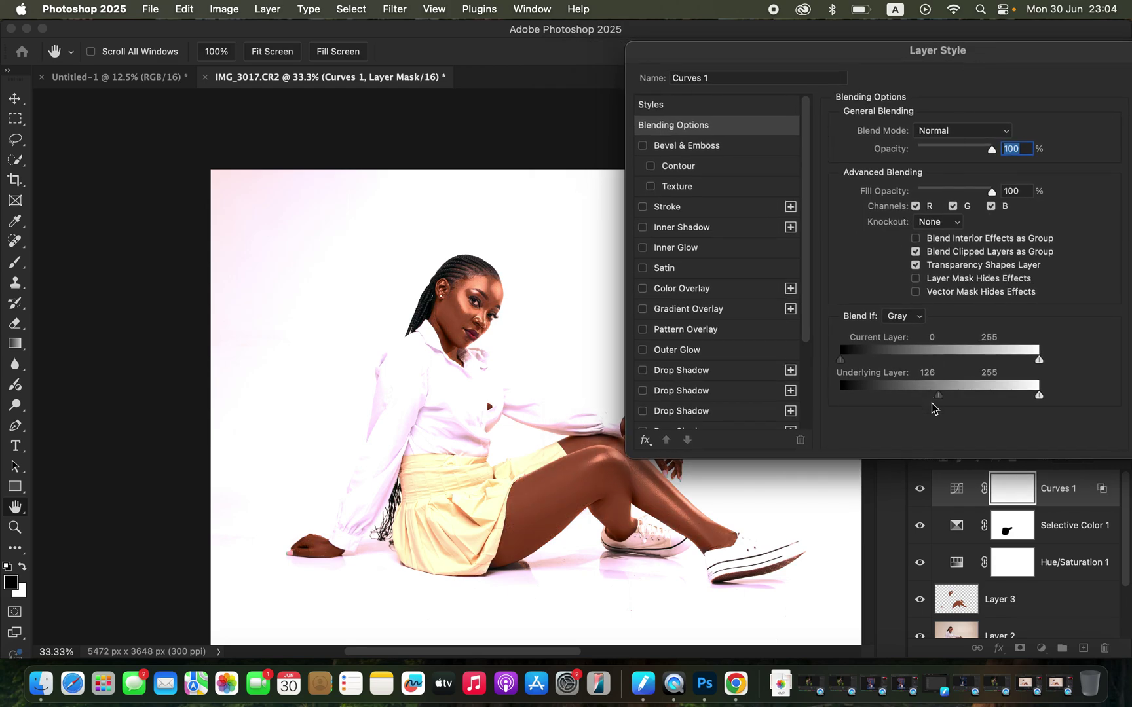
drag(942, 401, 946, 397)
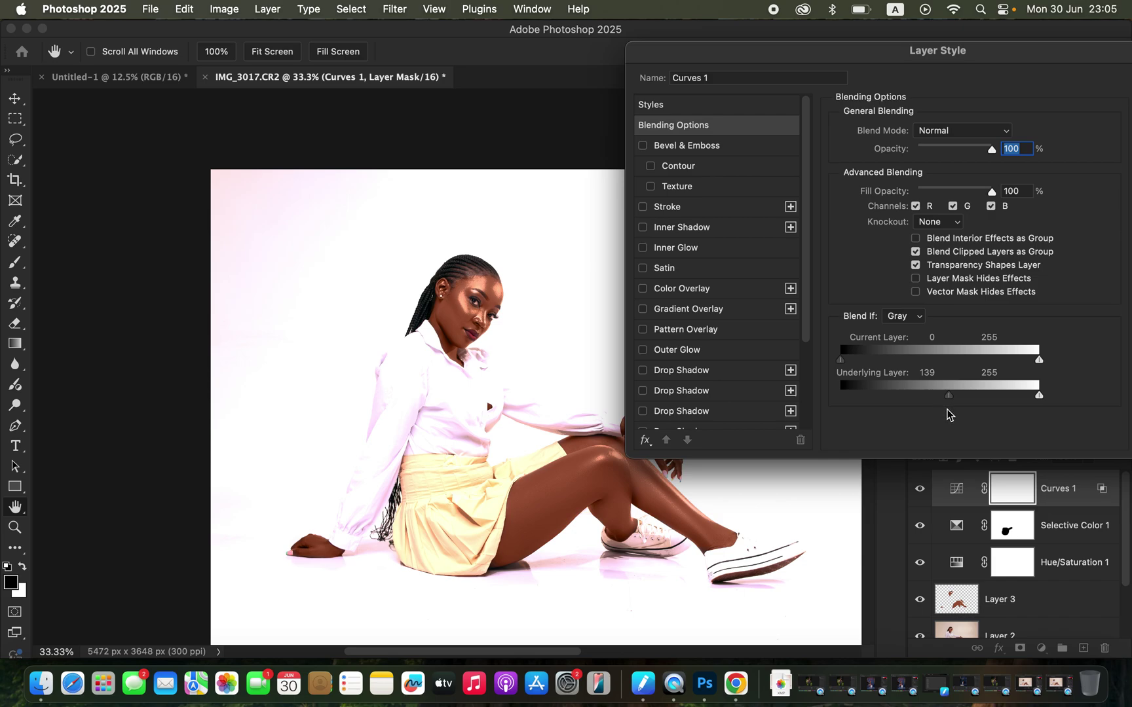
drag(948, 396, 1000, 401)
drag(985, 53, 754, 55)
click(964, 90)
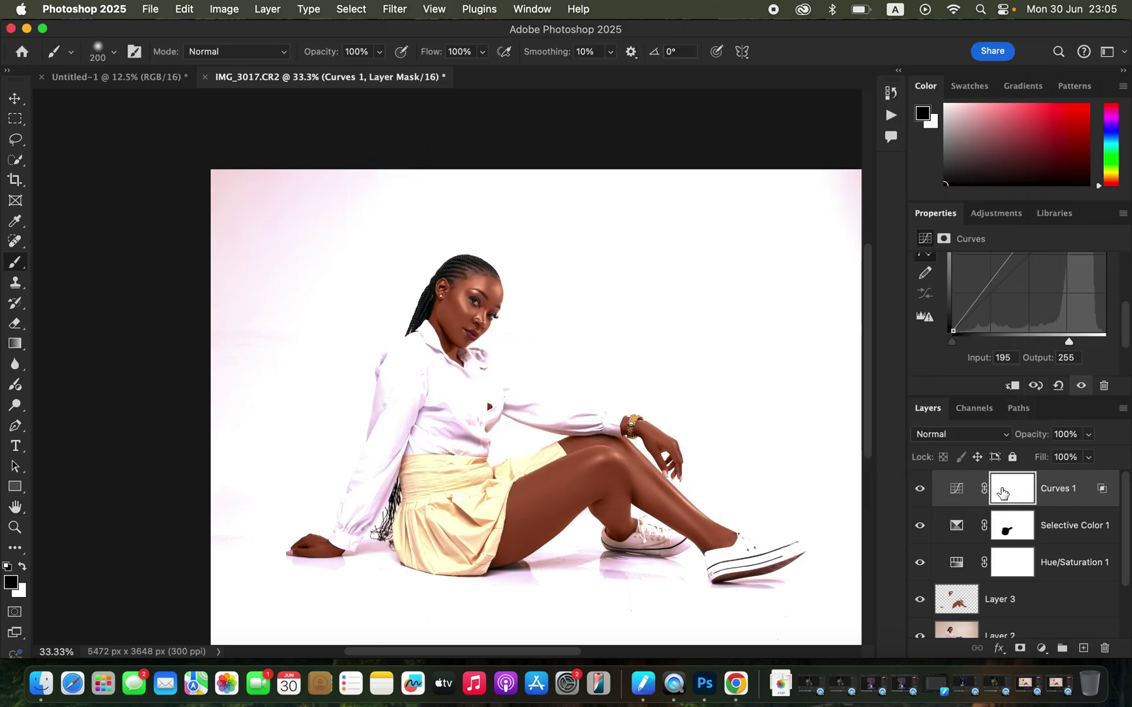
Step: Invert the Curves 1 mask to black and set up a 300-px white brush
key(super+i)
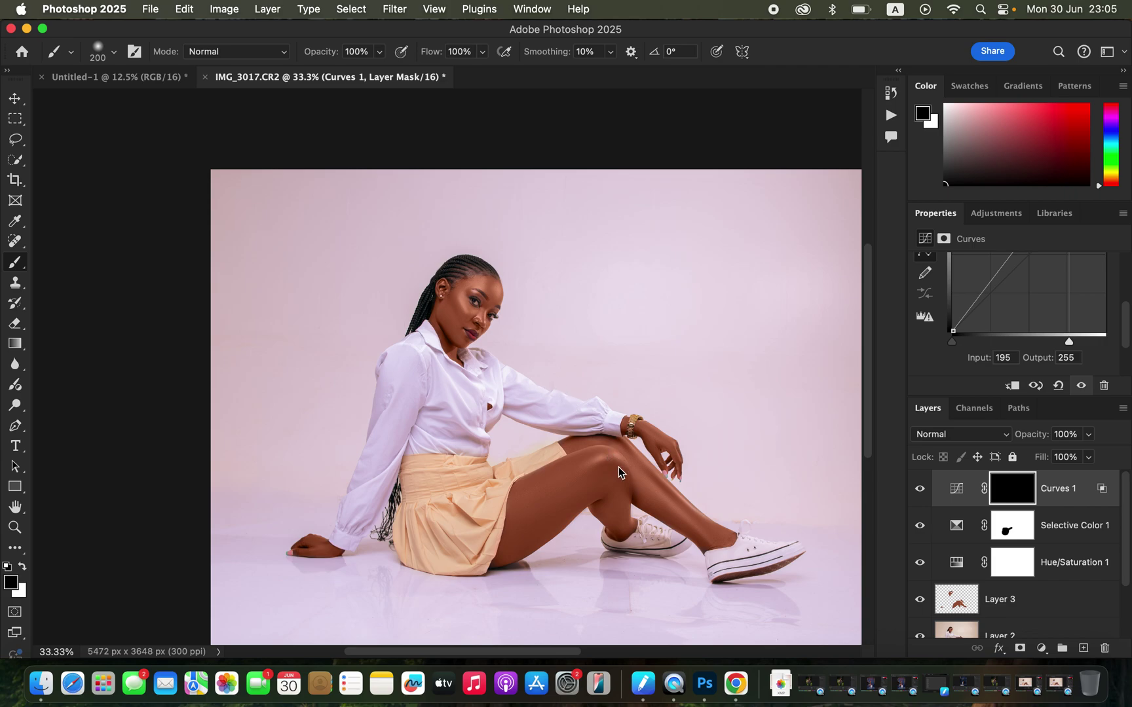
key(bracketright)
key(bracketright)
key(bracketright)
key(bracketright)
click(23, 567)
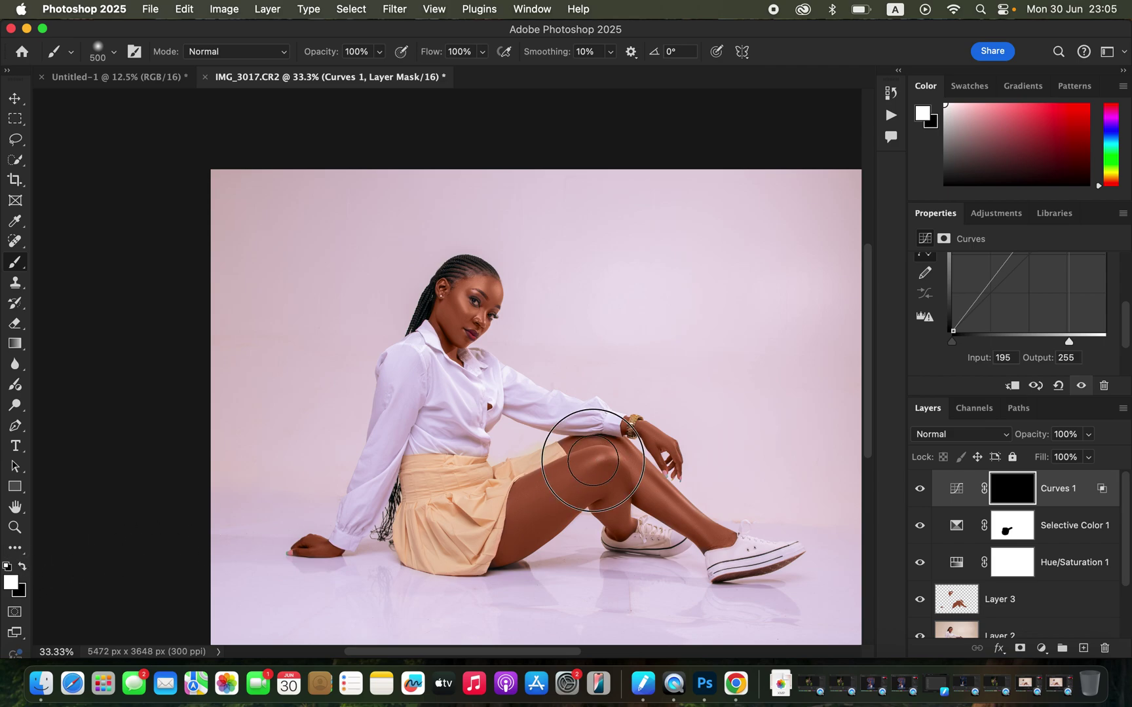
Step: Paint the brightening onto the knee, lower leg, face and forehead, then set Curves 1 opacity to 79%
click(607, 461)
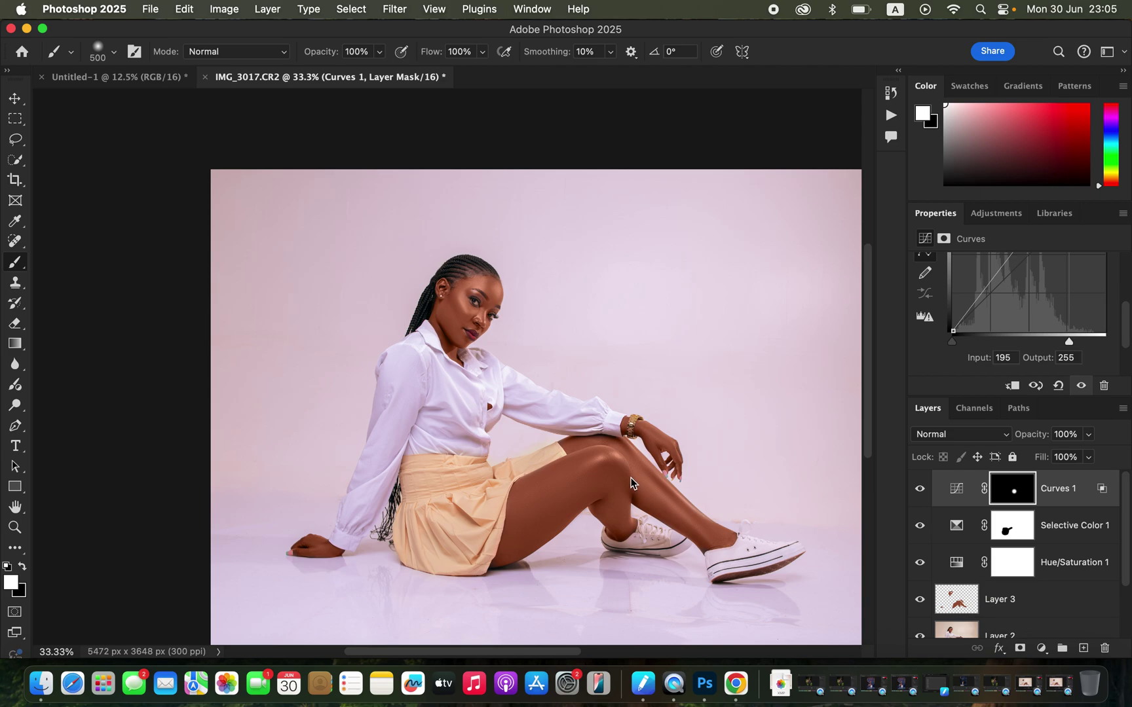
key(bracketleft)
key(bracketleft)
key(bracketleft)
drag(688, 521, 614, 470)
click(459, 306)
click(487, 289)
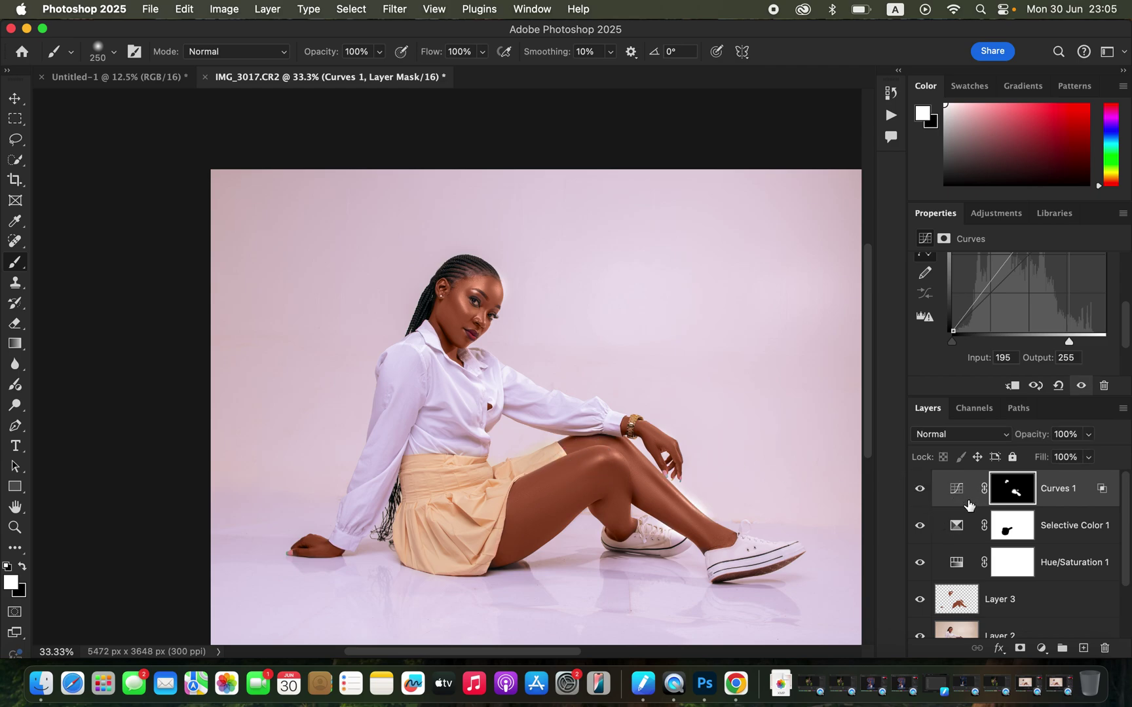
click(1088, 434)
drag(1089, 454, 1072, 457)
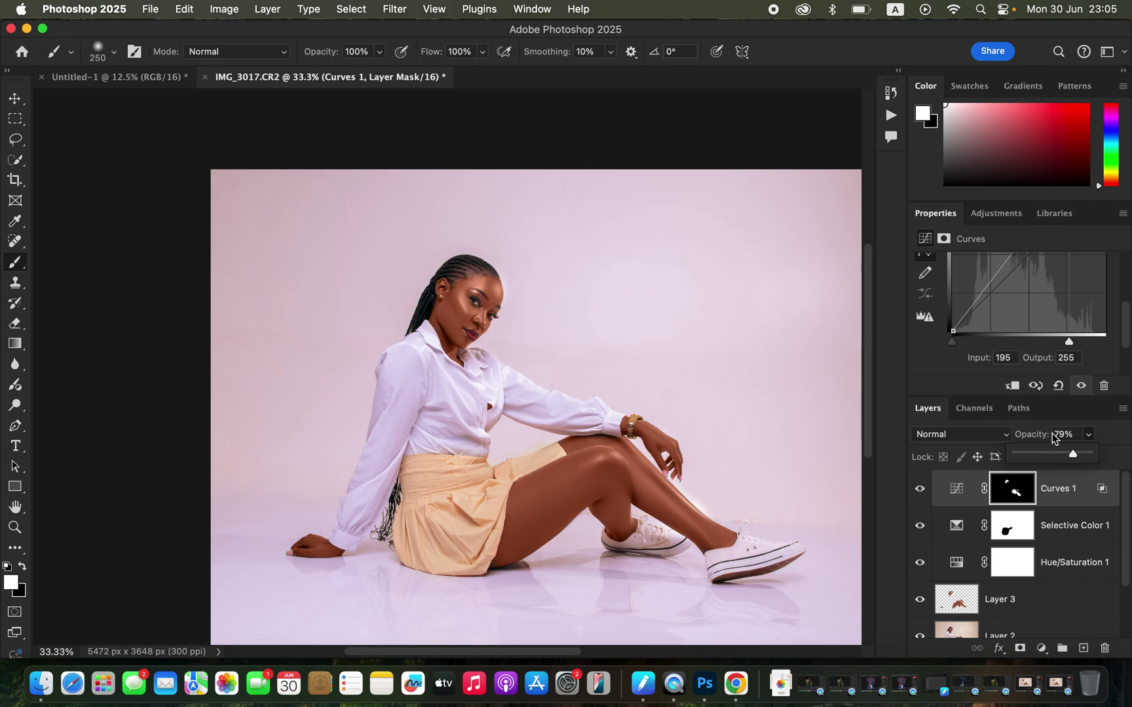
Step: Add a Hue/Saturation layer on all colours with Saturation -81, then invert its mask to black
click(1041, 649)
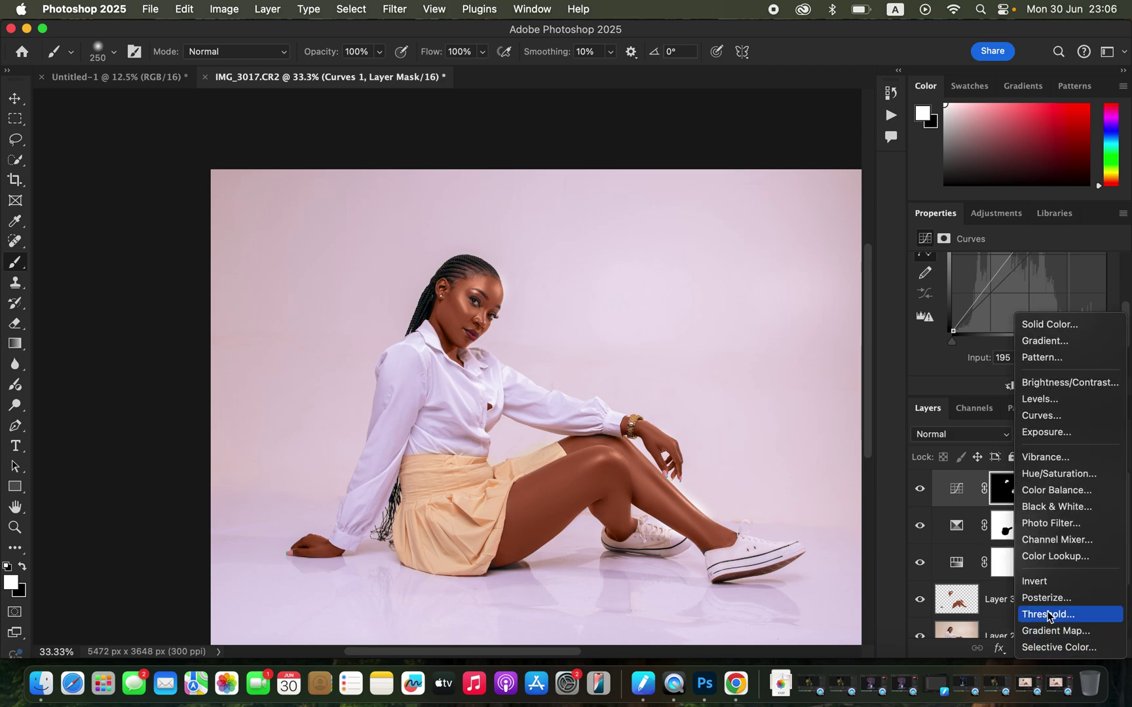
click(1065, 479)
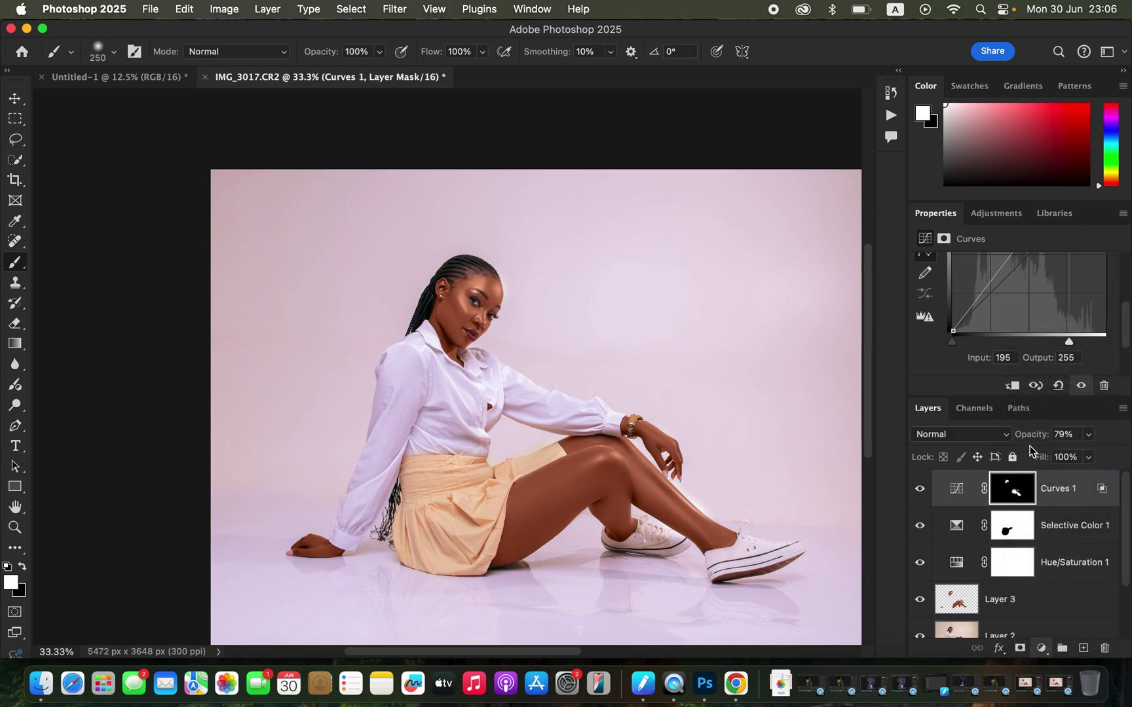
click(1001, 285)
click(1001, 286)
scroll(1126, 319, down, 1)
scroll(1126, 319, down, 1)
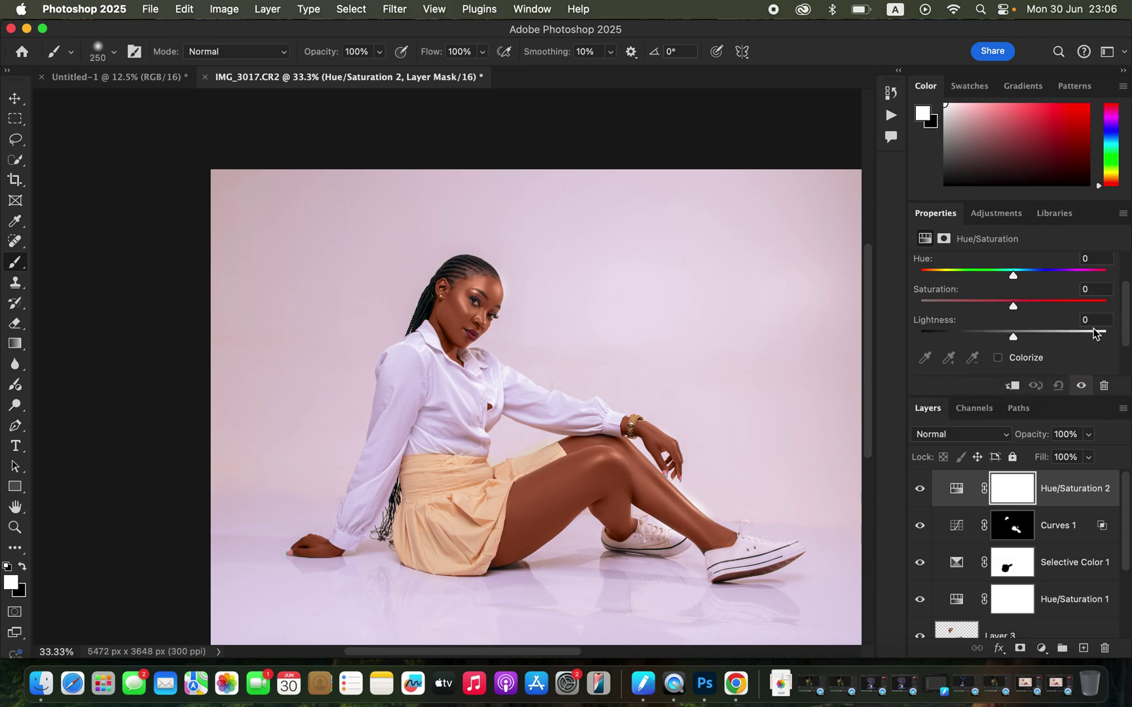
drag(987, 308, 939, 307)
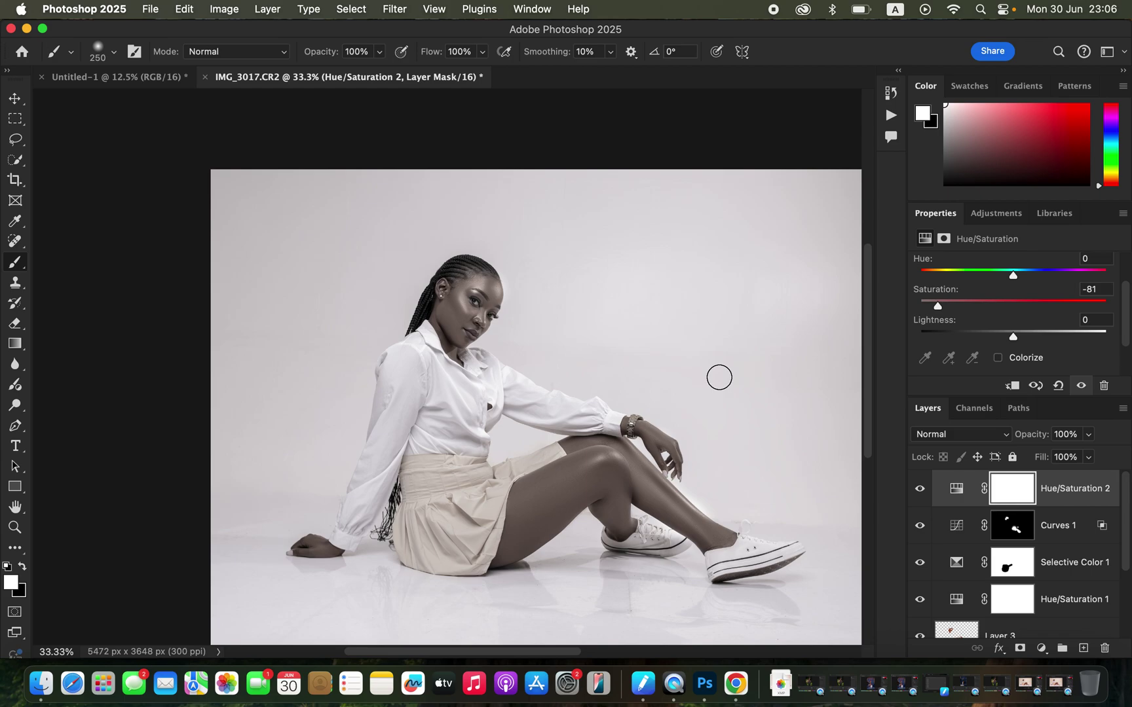
key(super+i)
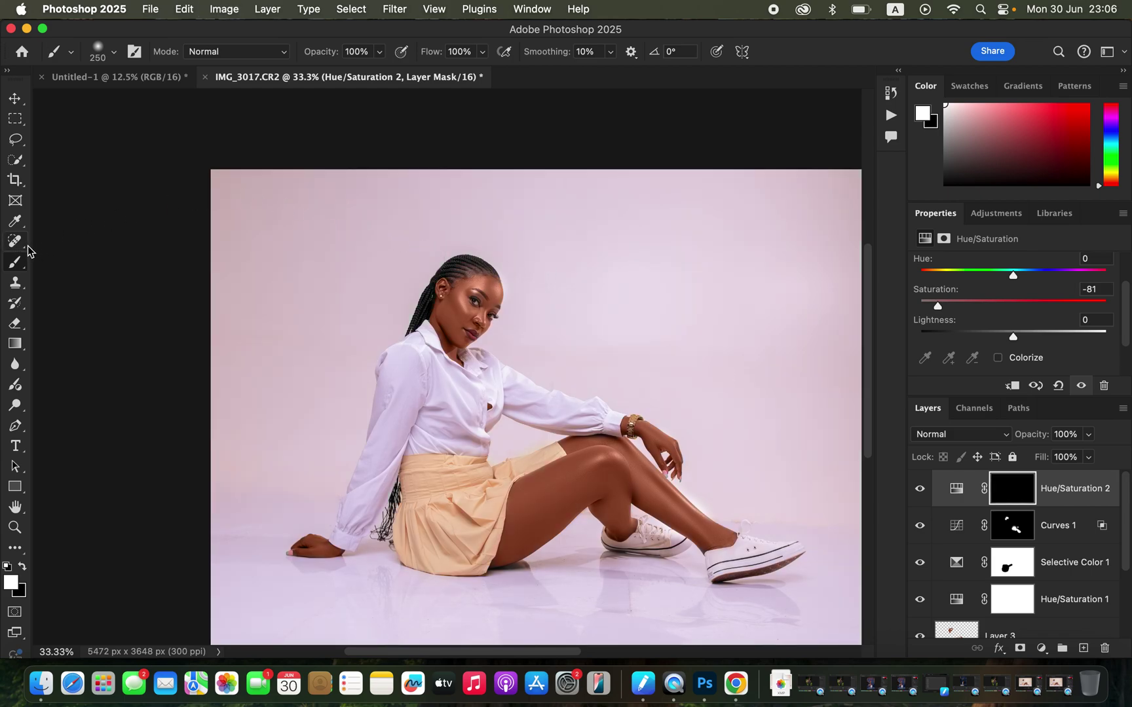
Step: Zoom in on the face and paint white on the Hue/Saturation 2 mask over both eye whites with a smaller brush
key(super+plus)
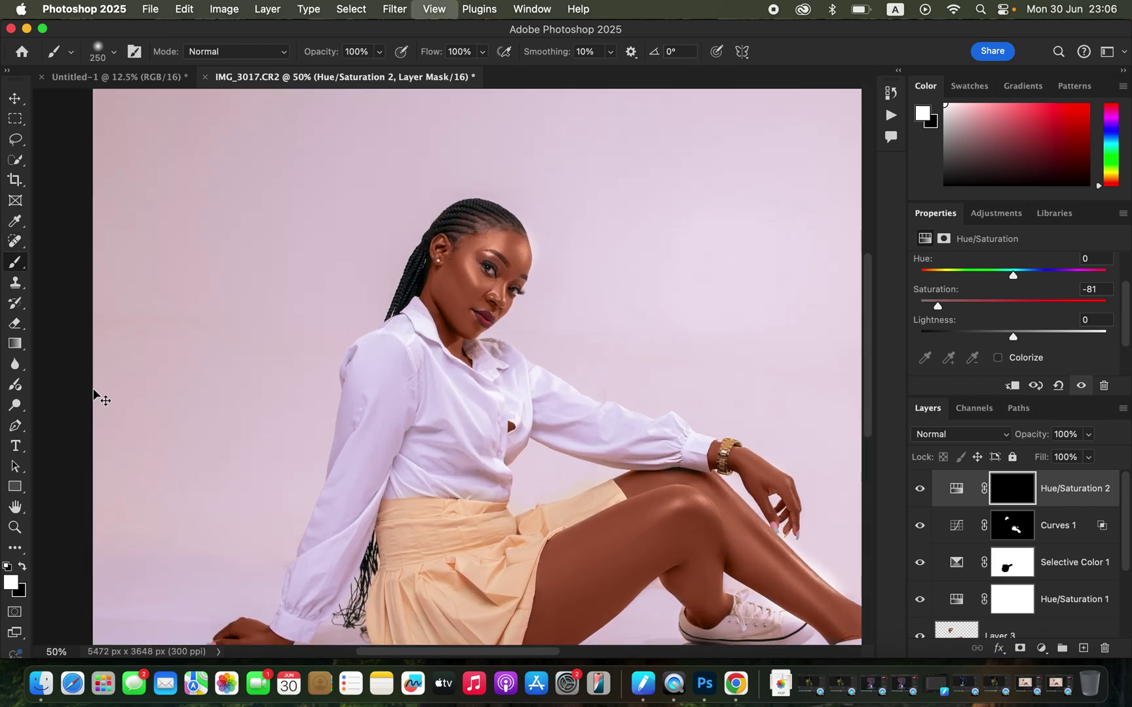
key(super+plus)
key(super+plus)
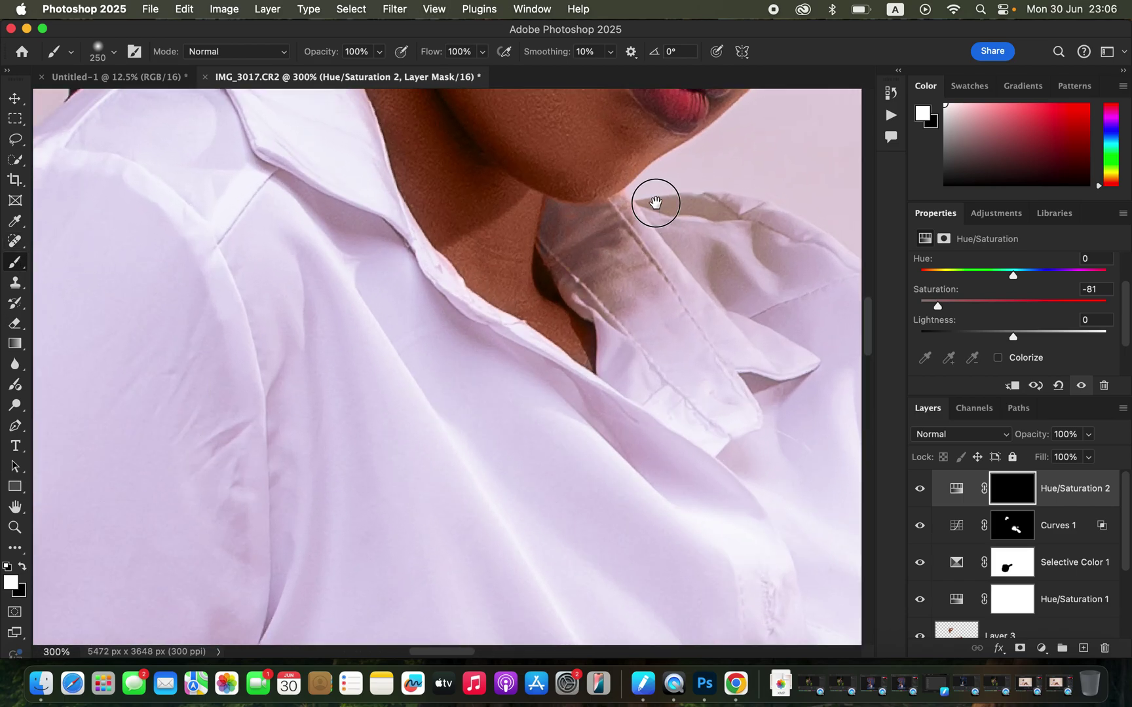
key(super+plus)
scroll(648, 262, up, 5)
scroll(644, 307, up, 5)
scroll(644, 307, right, 4)
key(bracketleft)
key(bracketleft)
key(bracketleft)
key(bracketleft)
key(bracketleft)
key(bracketleft)
key(bracketleft)
key(bracketleft)
key(bracketleft)
key(bracketleft)
key(bracketleft)
key(bracketleft)
key(bracketleft)
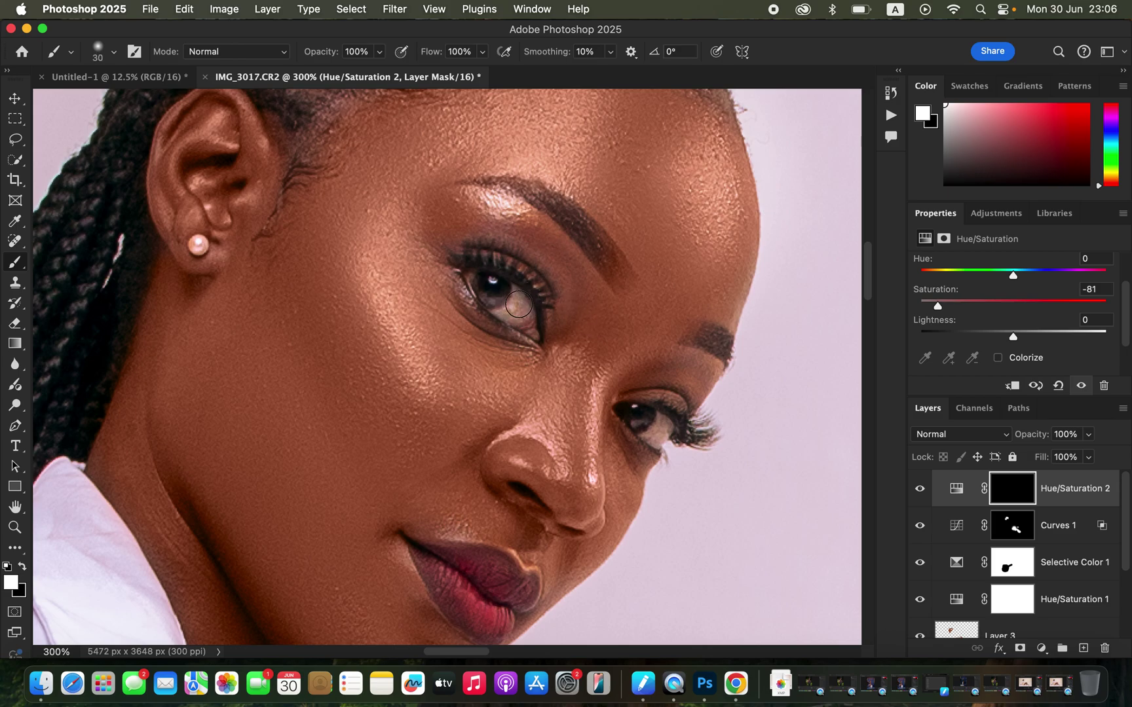
mouse_move(518, 304)
mouse_down()
mouse_move(497, 312)
mouse_move(514, 294)
mouse_move(474, 278)
mouse_move(513, 303)
mouse_up()
drag(674, 429, 637, 425)
Step: Zoom back out to 33.33% to view the whole photo
key(super+minus)
key(super+minus)
key(super+minus)
key(super+minus)
key(super+minus)
key(super+minus)
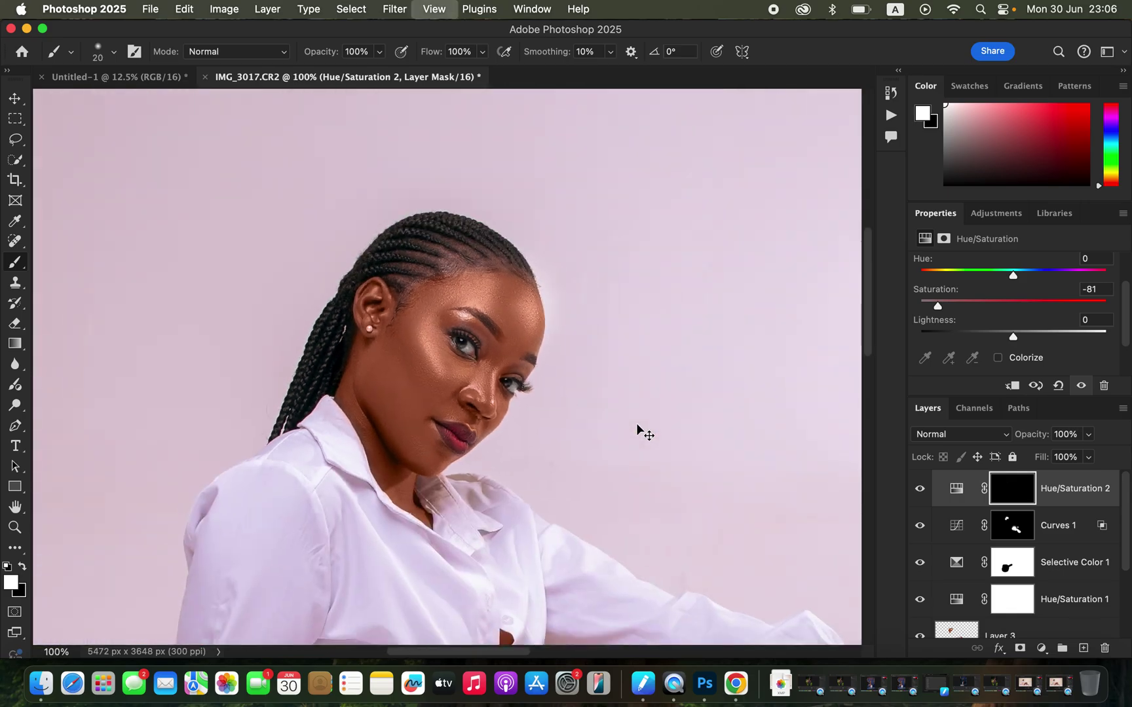
key(super+plus)
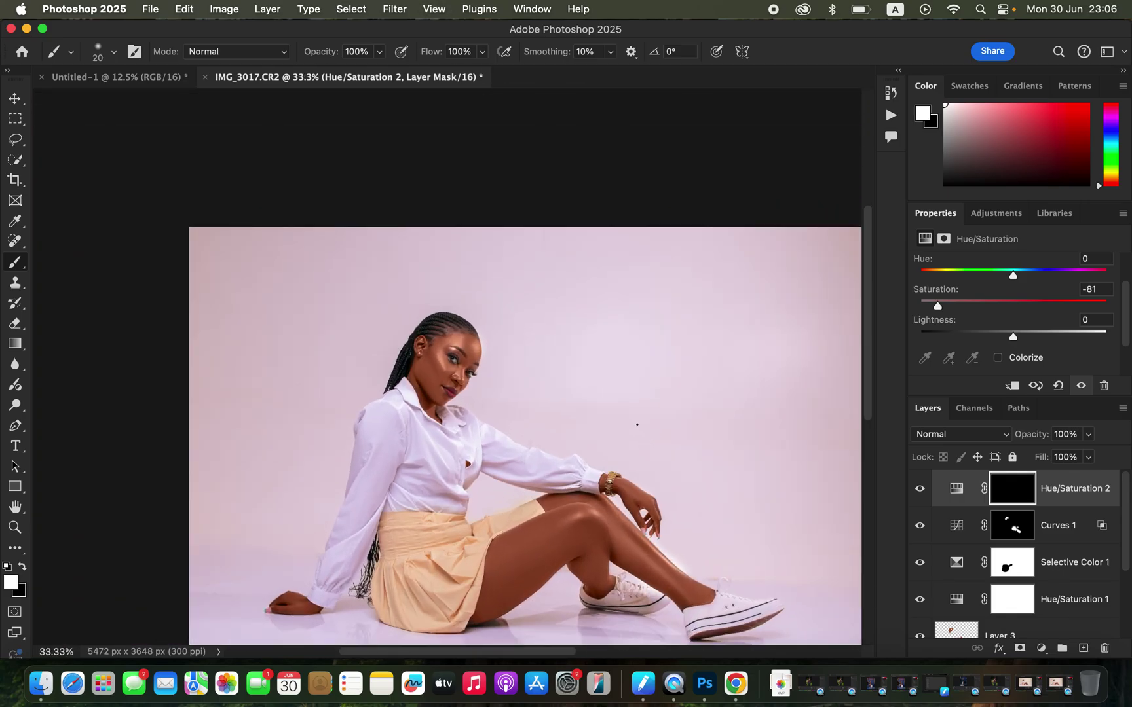
scroll(636, 425, down, 5)
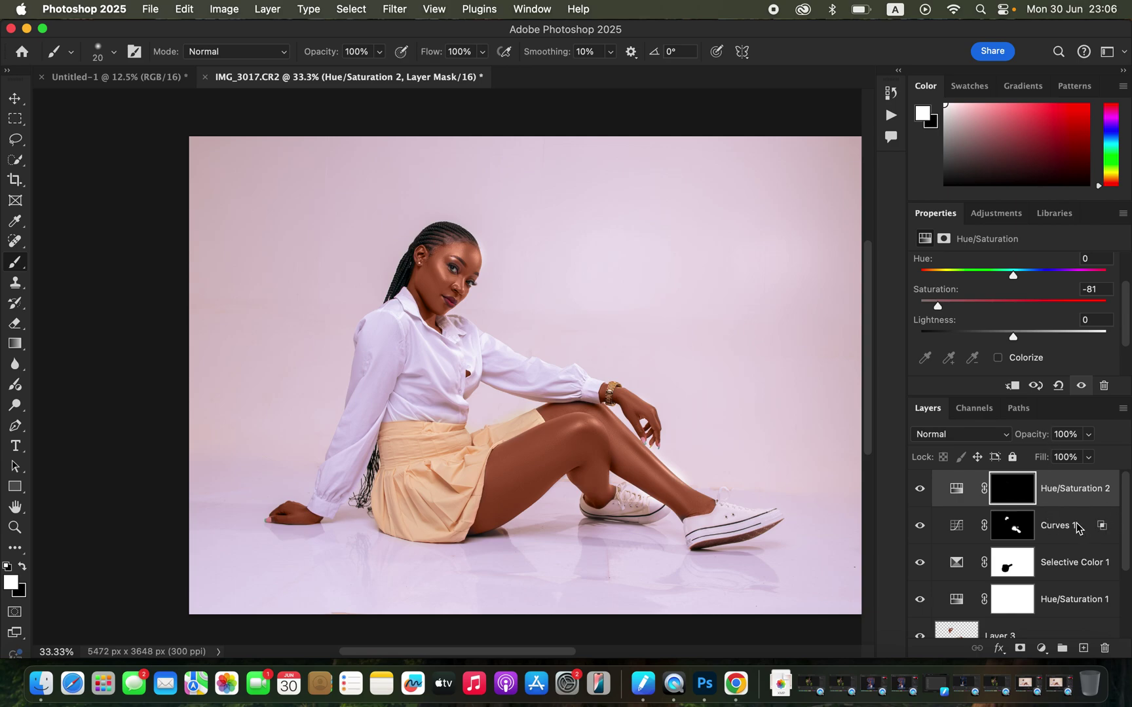
scroll(1119, 540, down, 1)
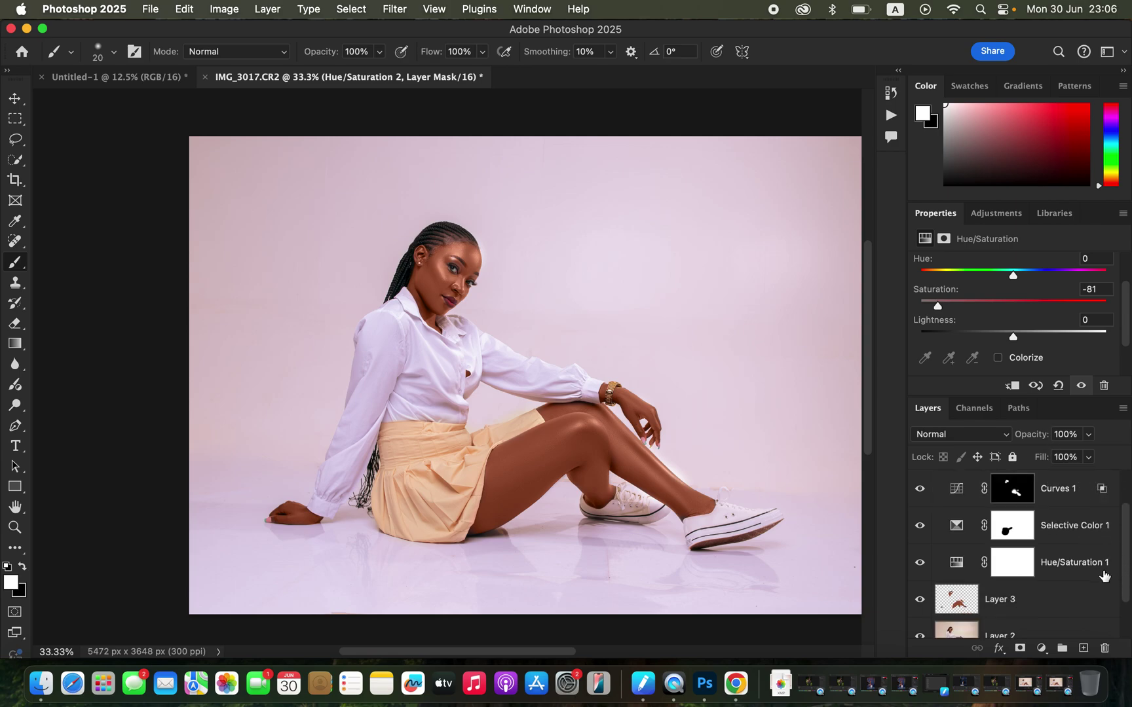
Step: Select Layer 3 through Hue/Saturation 2 and group them into Group 2
click(1066, 610)
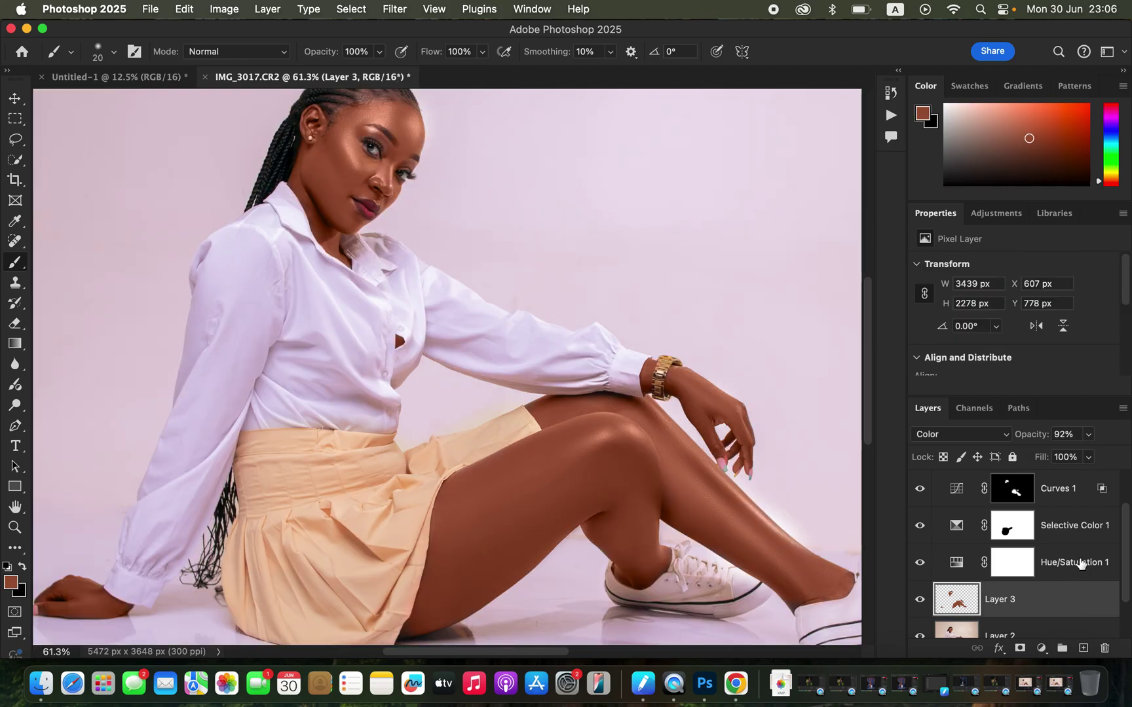
shift+click(1081, 487)
click(1122, 518)
scroll(1123, 518, up, 1)
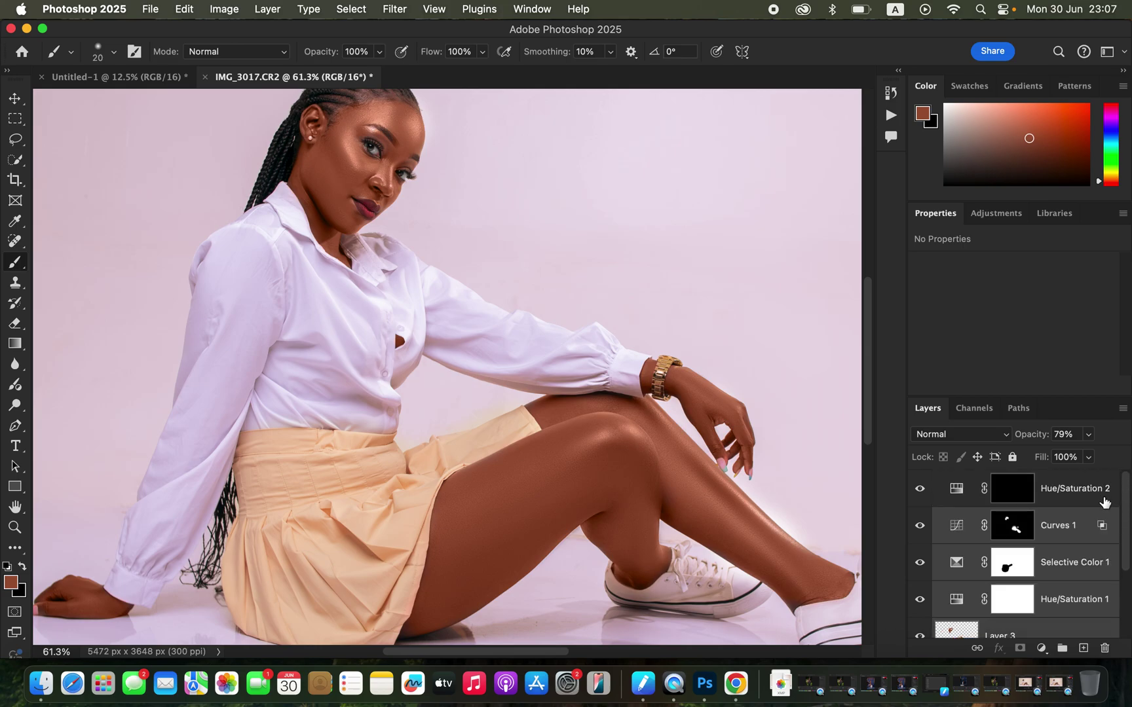
shift+click(1072, 487)
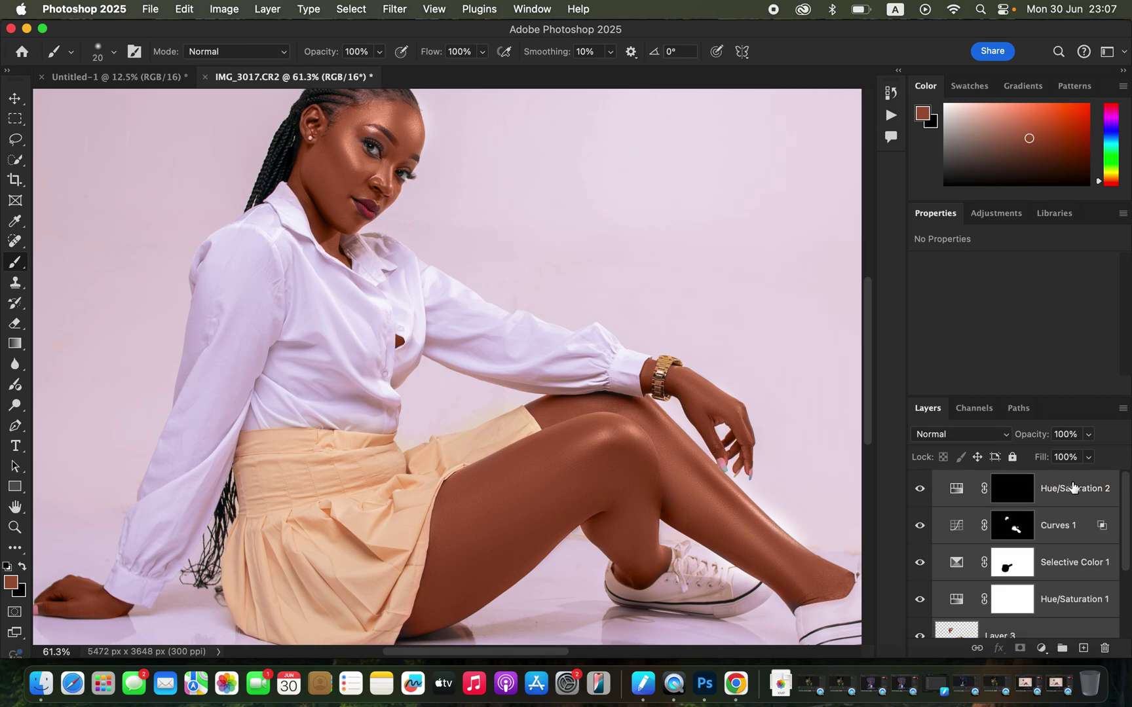
key(super+g)
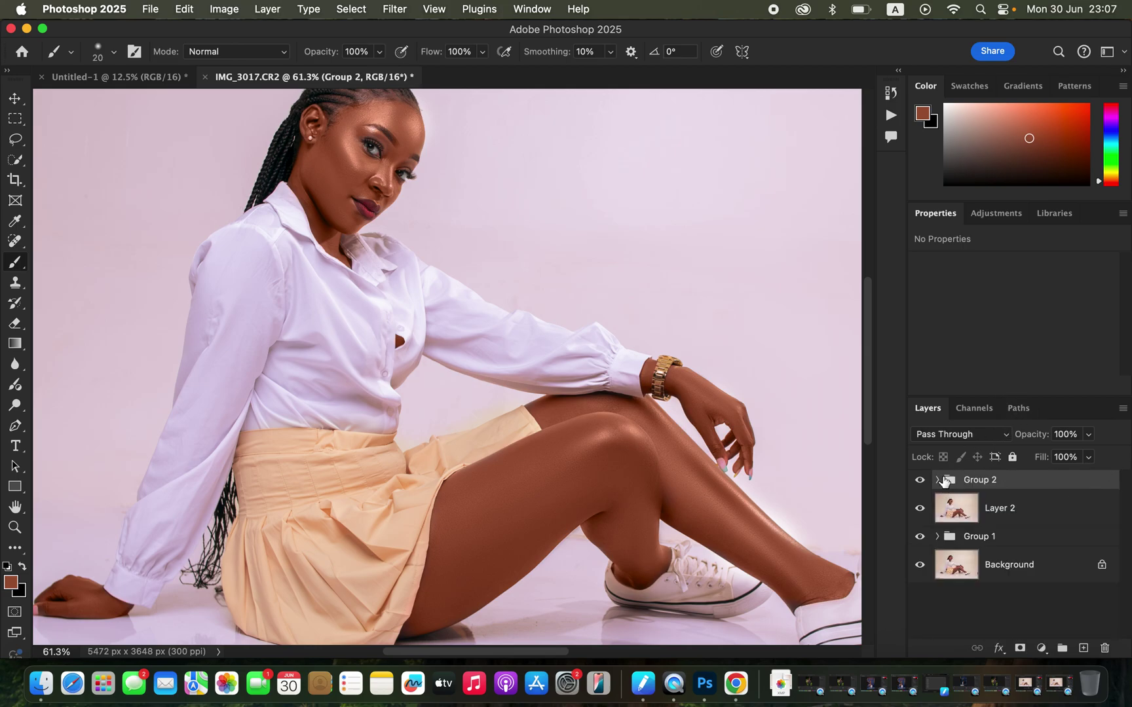
Step: Toggle Group 2's visibility to compare the photo before and after the retouch
key(super+minus)
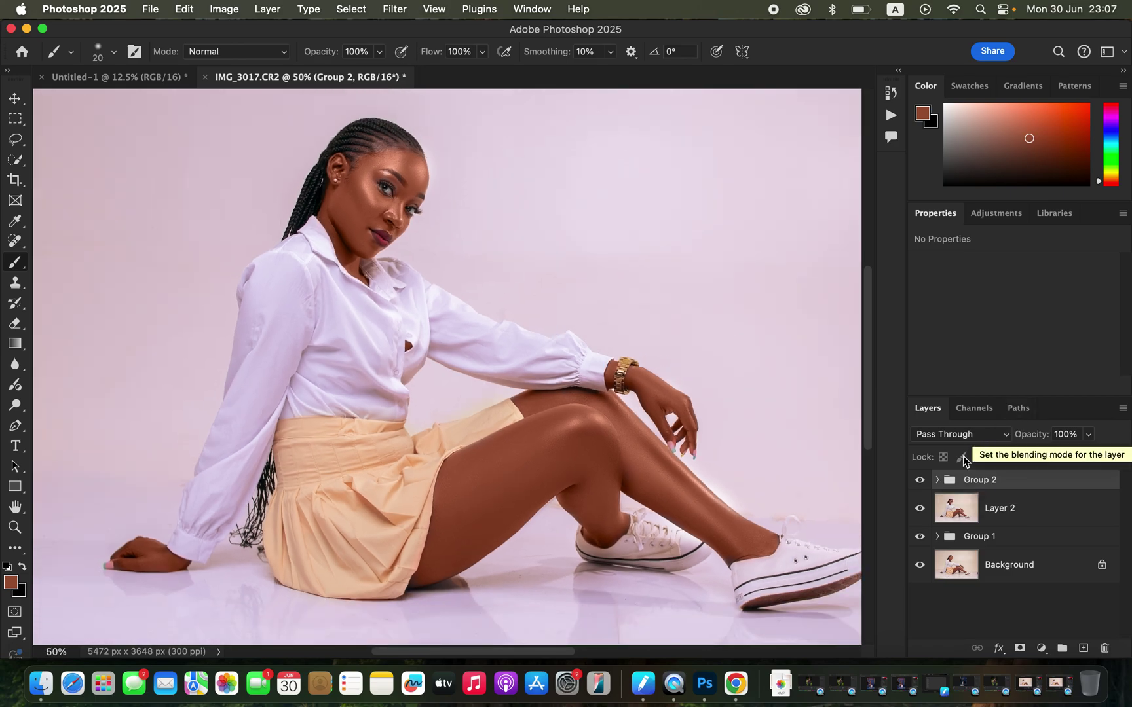
click(920, 481)
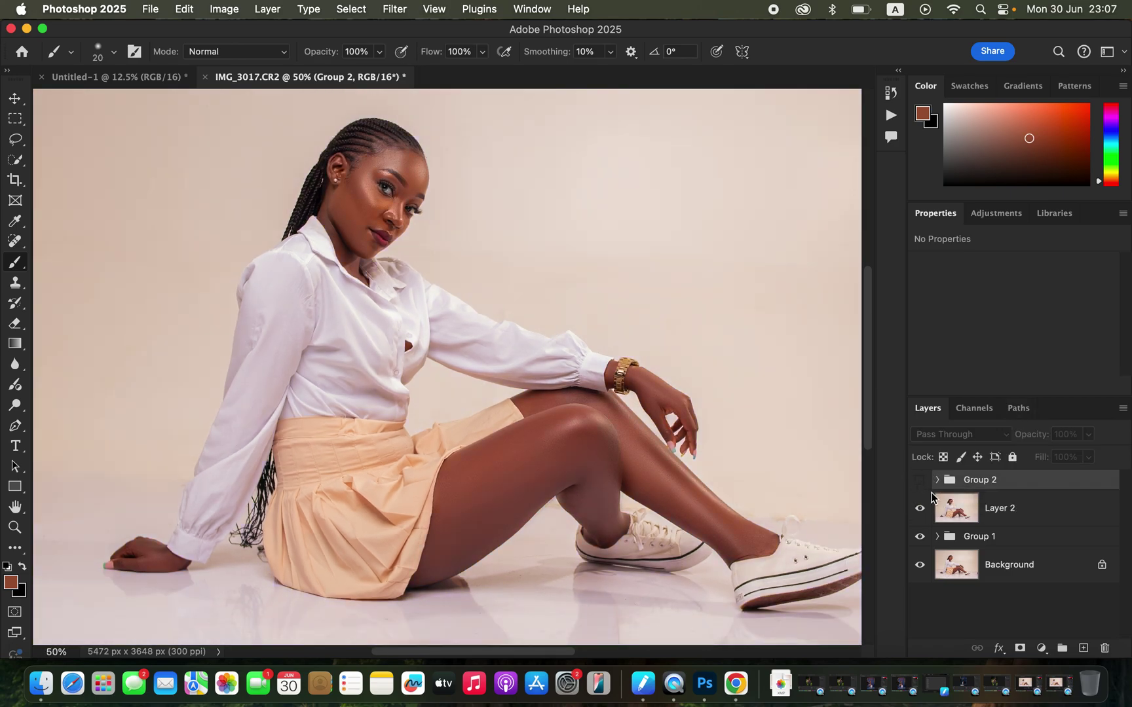
click(920, 482)
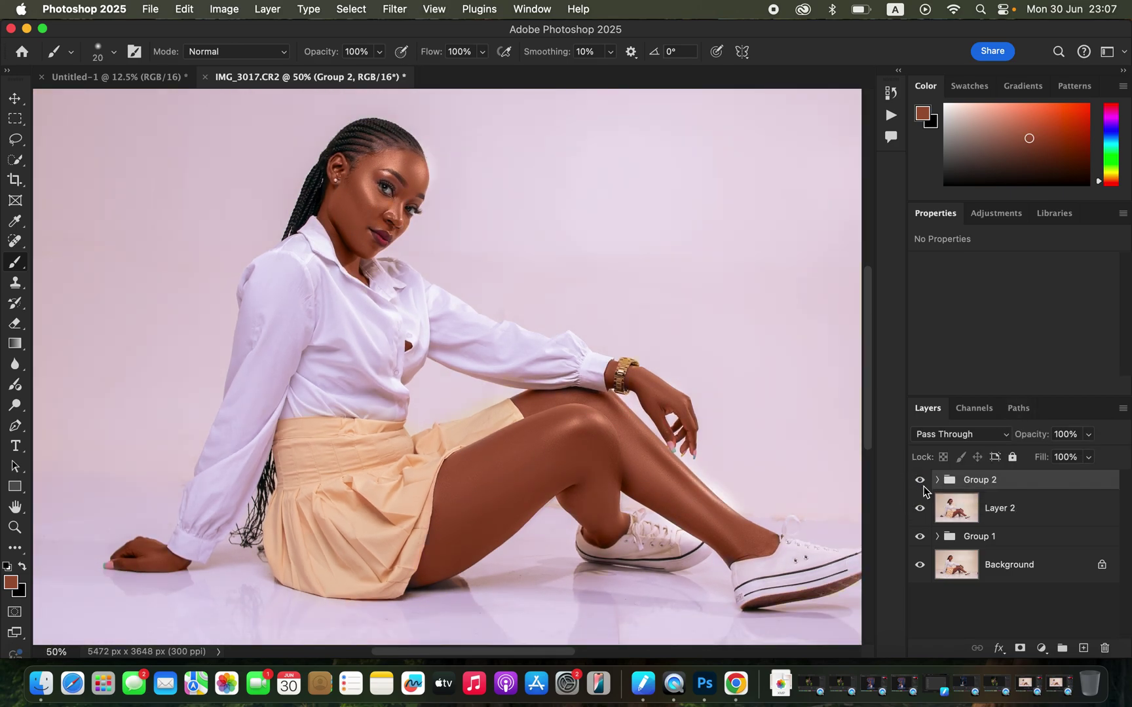
click(920, 482)
click(920, 482)
click(920, 482)
click(920, 484)
click(920, 482)
click(920, 483)
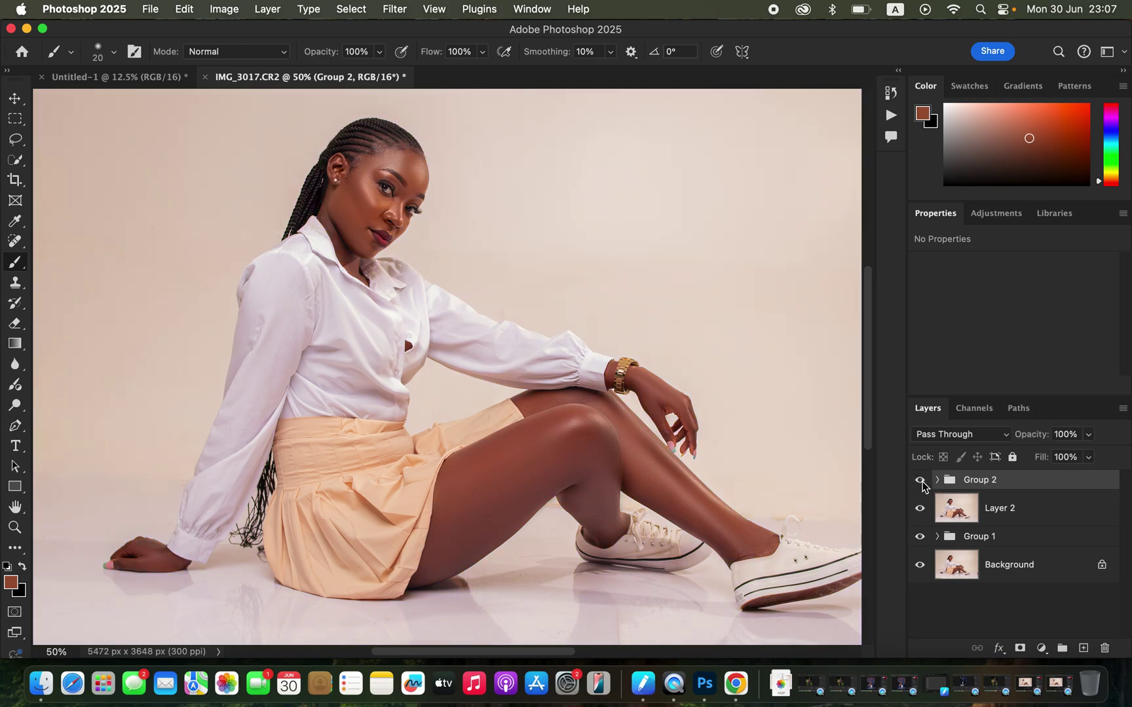
click(920, 483)
click(921, 483)
click(920, 484)
click(920, 483)
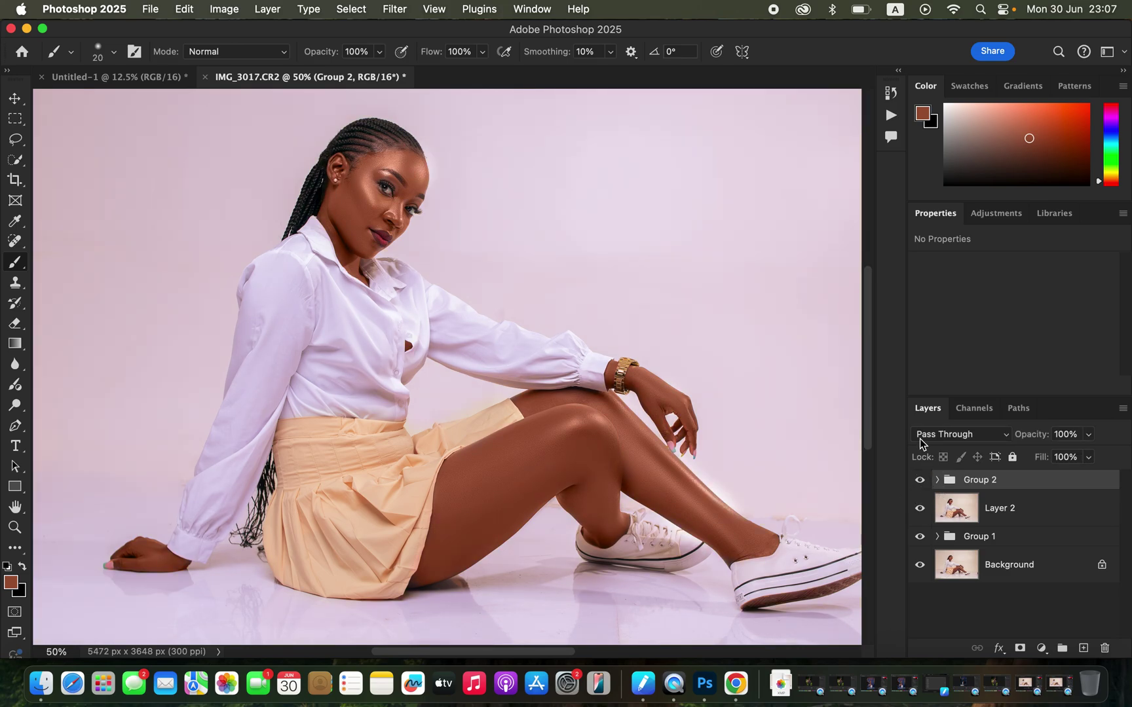
key(super+minus)
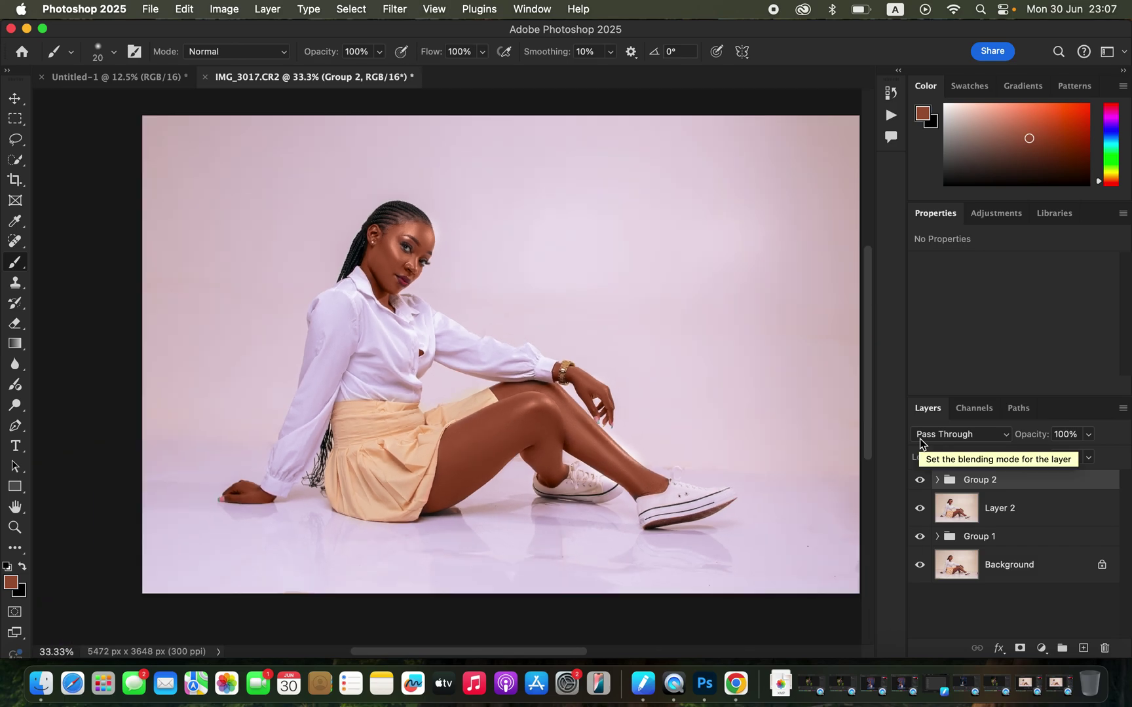